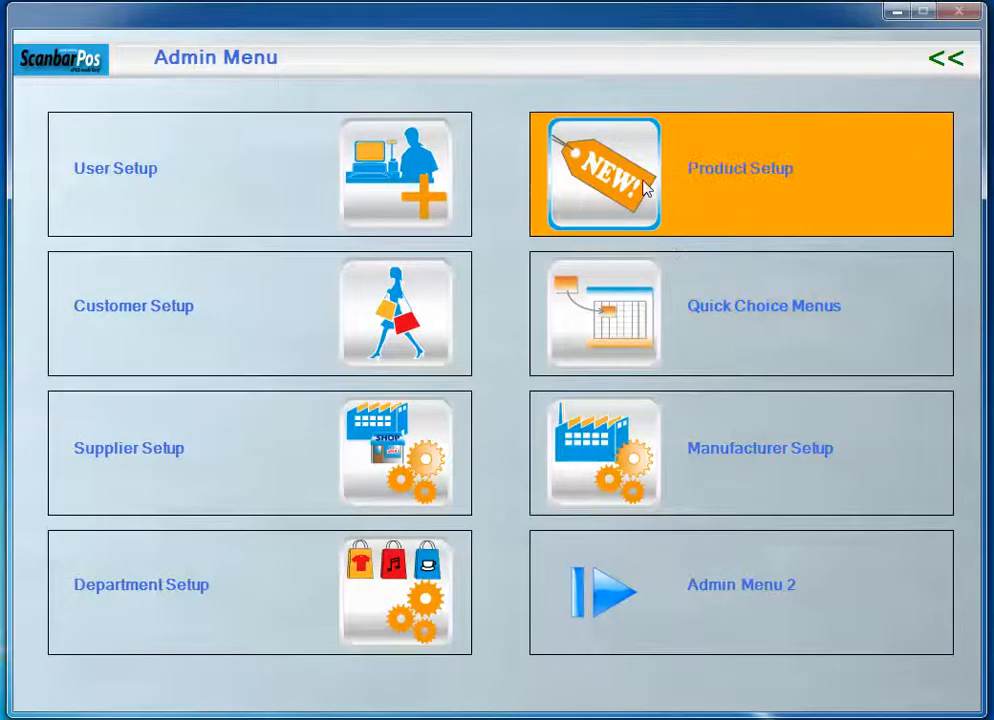
# - Open the pricing of product 78001 CHICKEN JALFREZI for editing and set its purchase price to £1.20
pyautogui.click(645, 188)
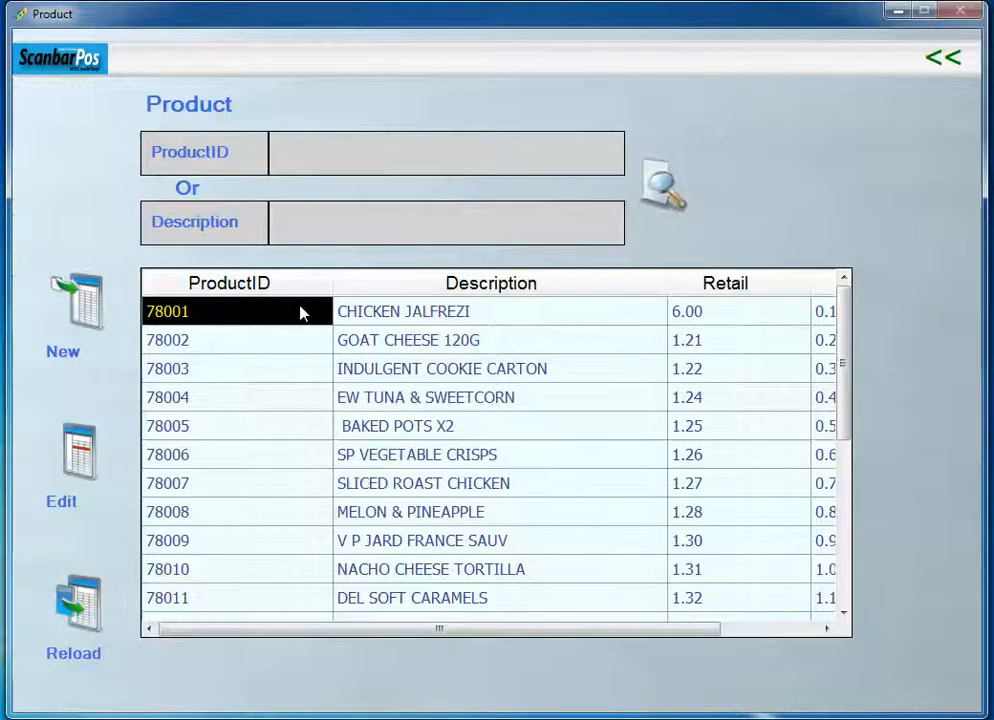
pyautogui.click(78, 455)
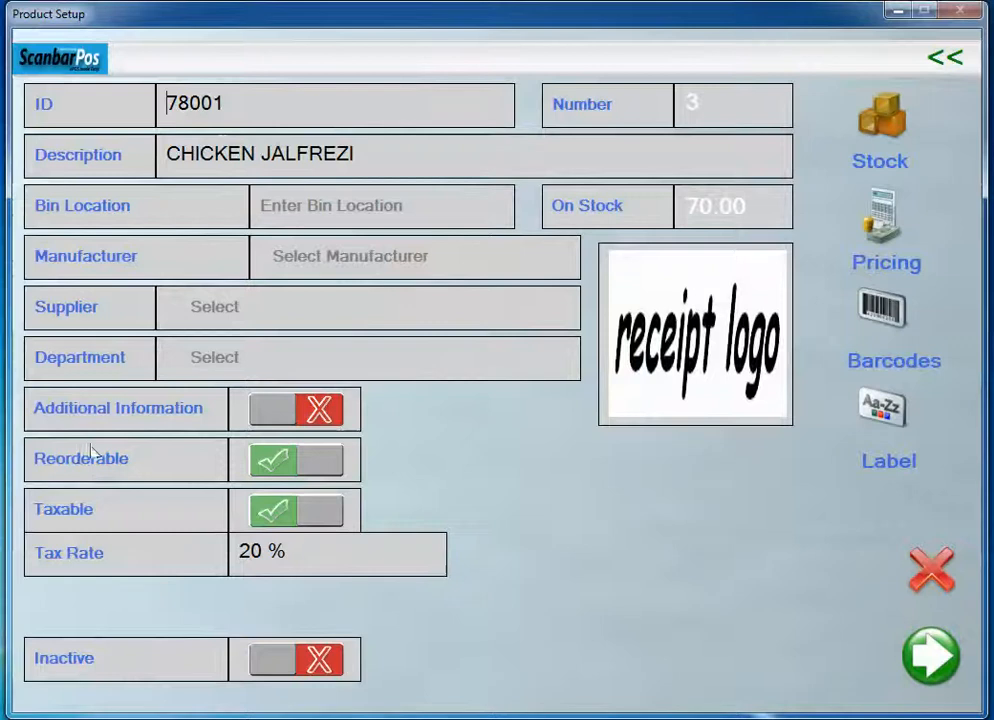
pyautogui.click(885, 219)
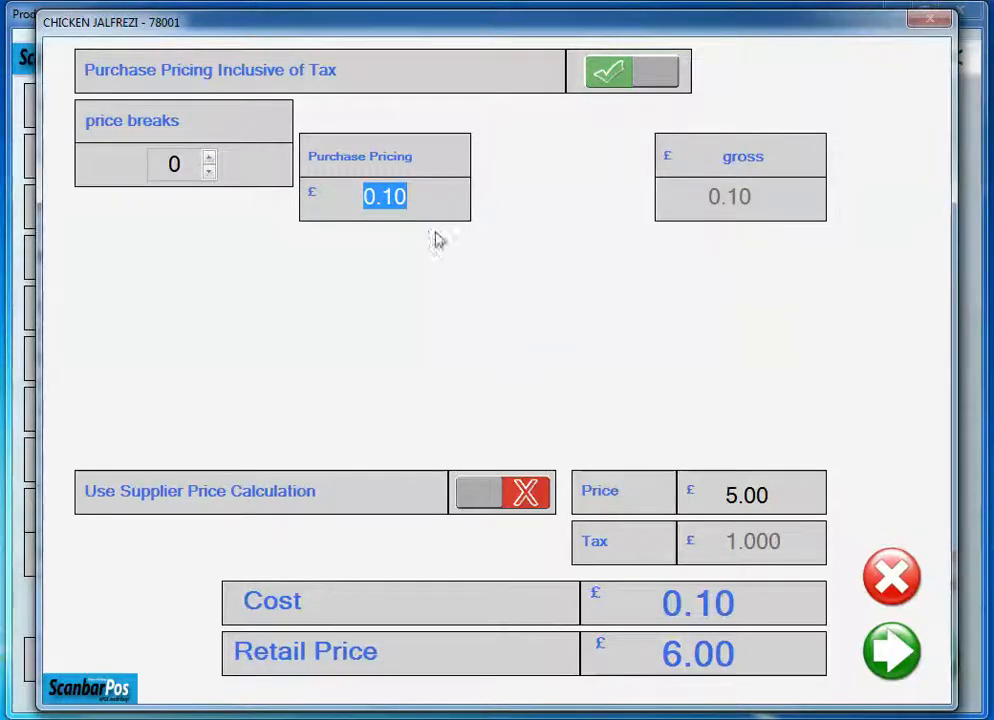
pyautogui.write('1')
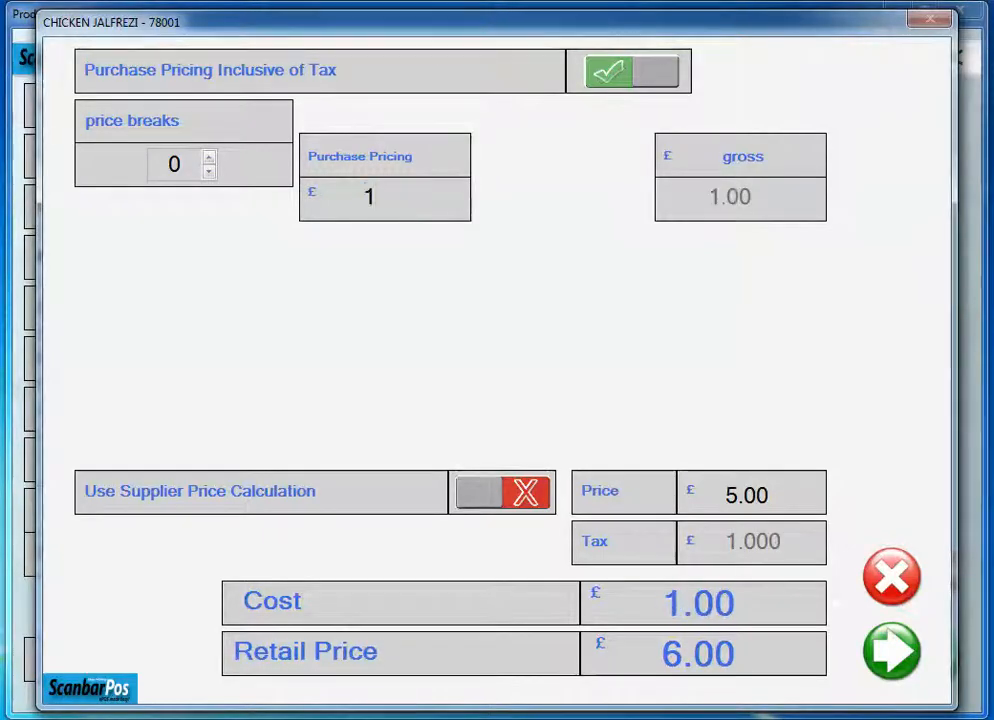
pyautogui.write('.2')
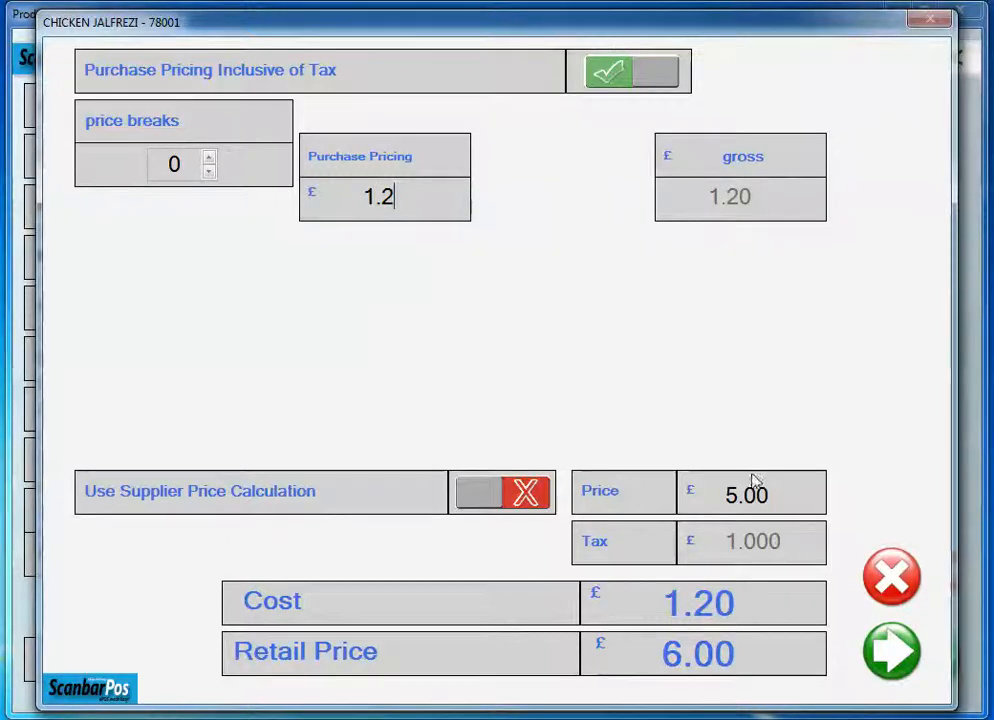
# - Set the product's pre-tax price to £6.50 and save the pricing
pyautogui.moveTo(770, 493); pyautogui.dragTo(731, 494)
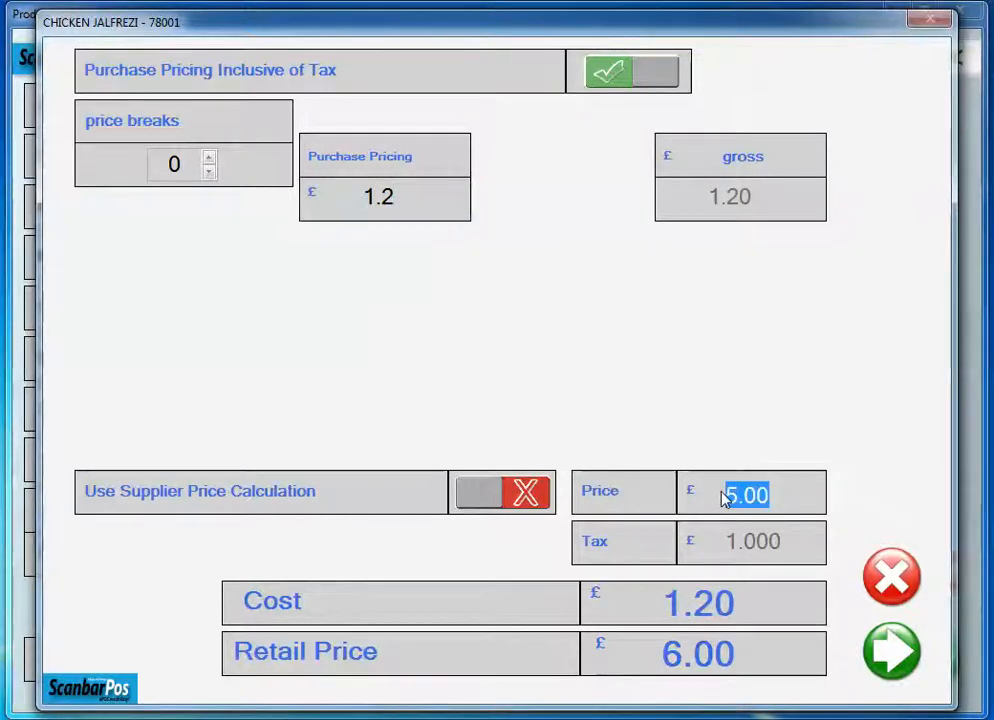
pyautogui.write('6.5')
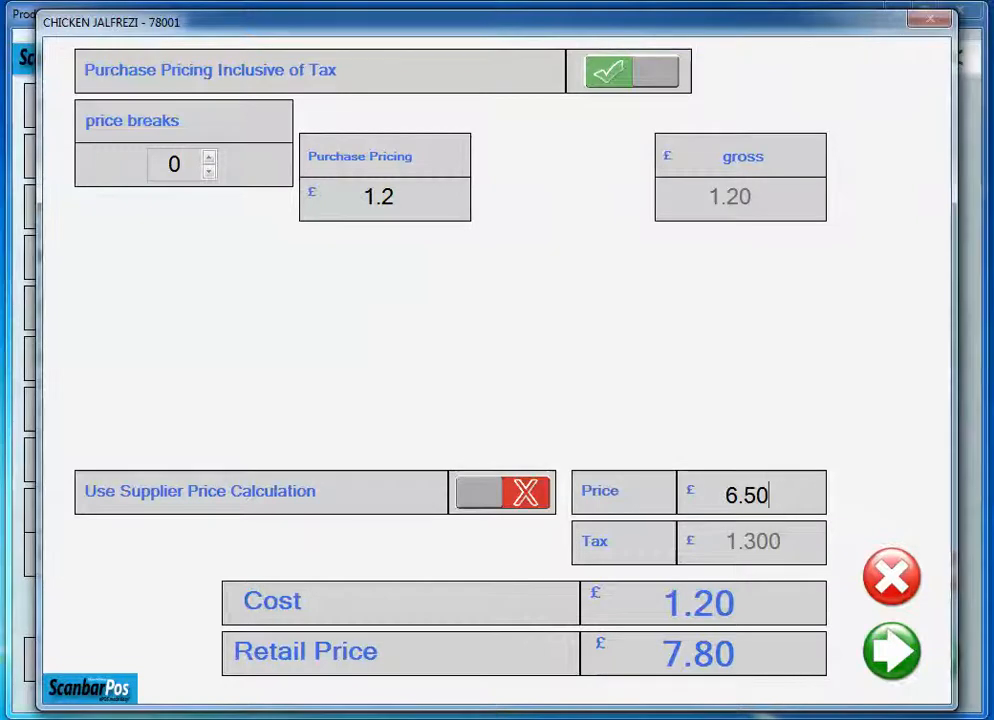
pyautogui.write('5')
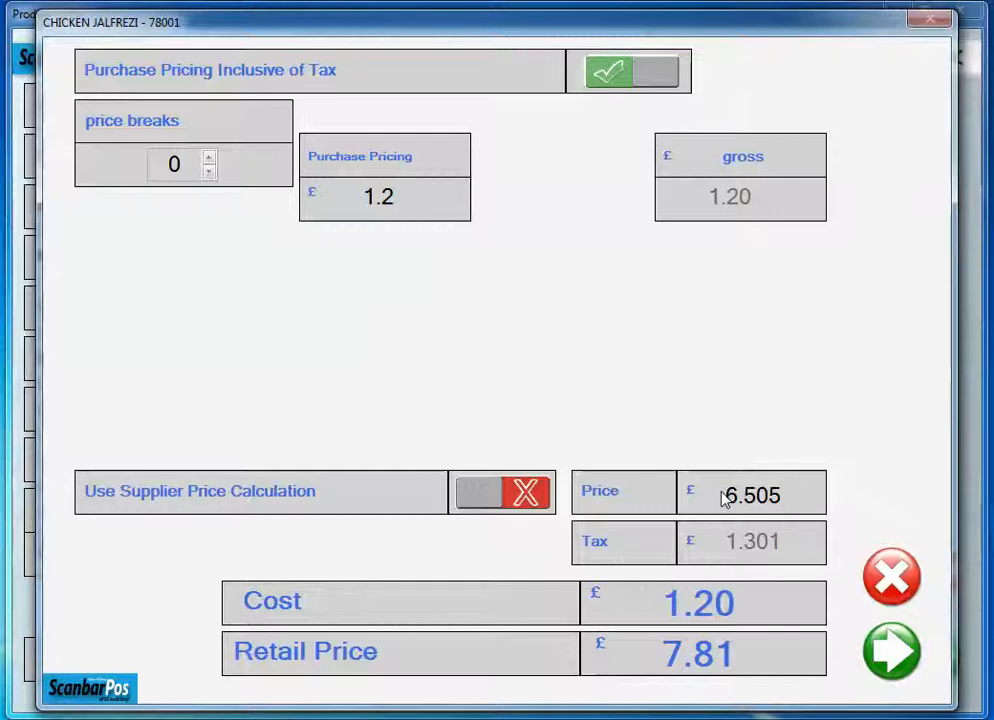
pyautogui.press('BackSpace')
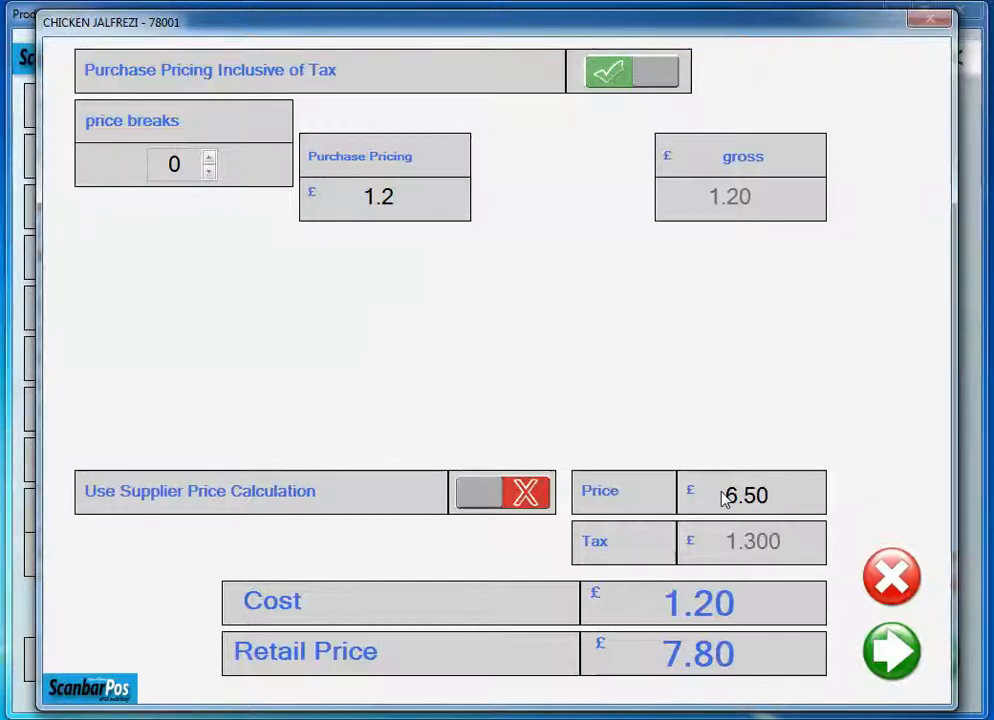
pyautogui.click(877, 657)
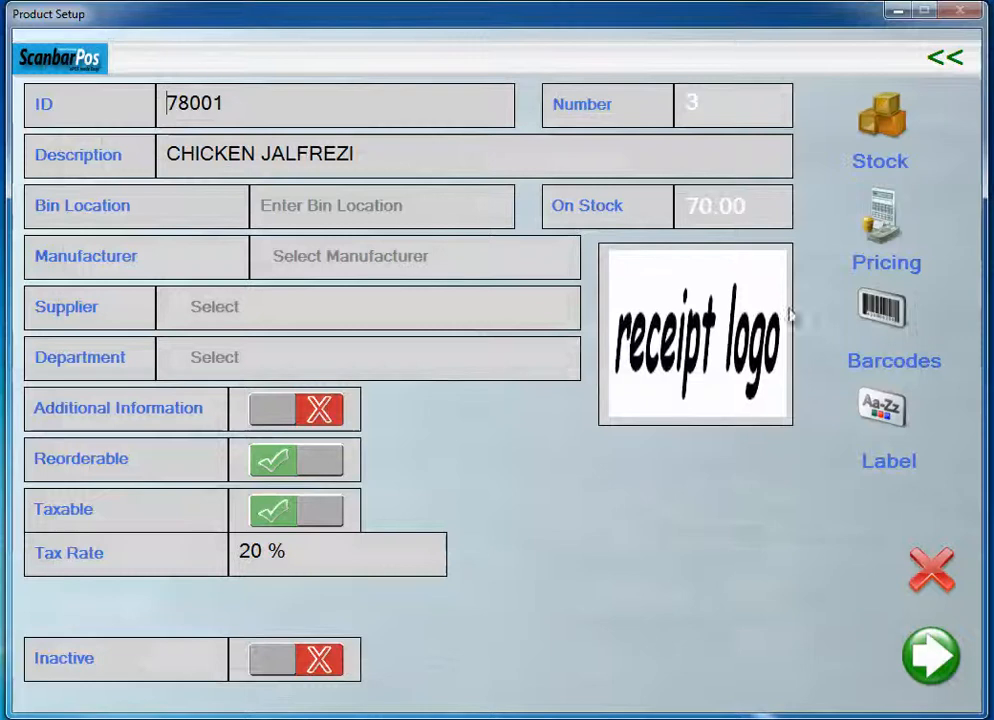
# - Review the saved pricing of CHICKEN JALFREZI, close it unchanged and return to the Admin Menu
pyautogui.click(866, 245)
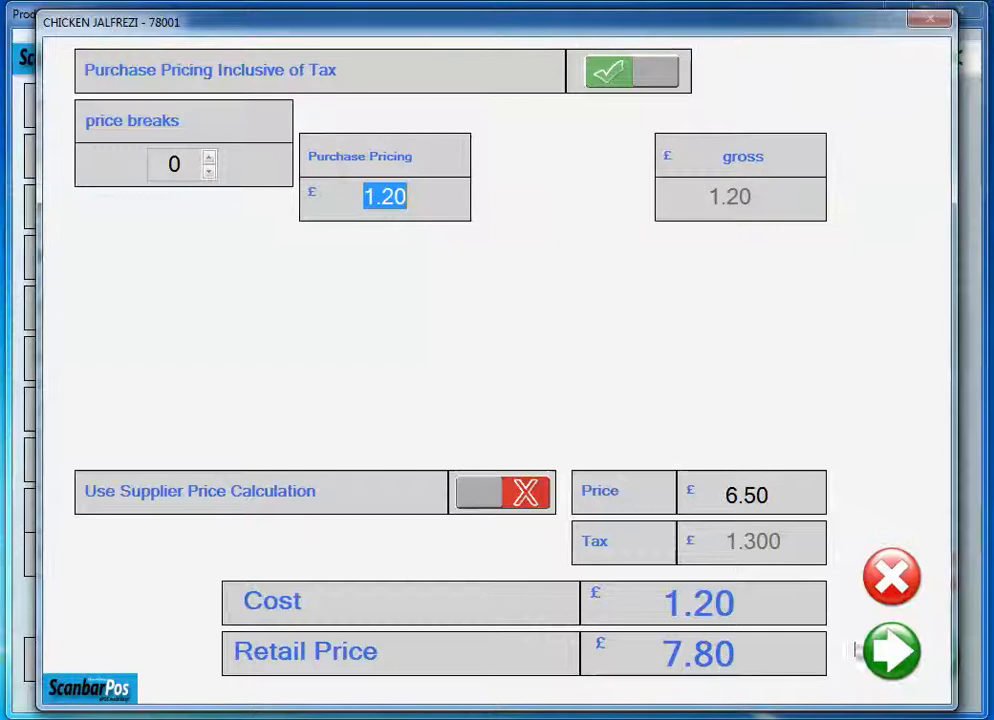
pyautogui.click(895, 581)
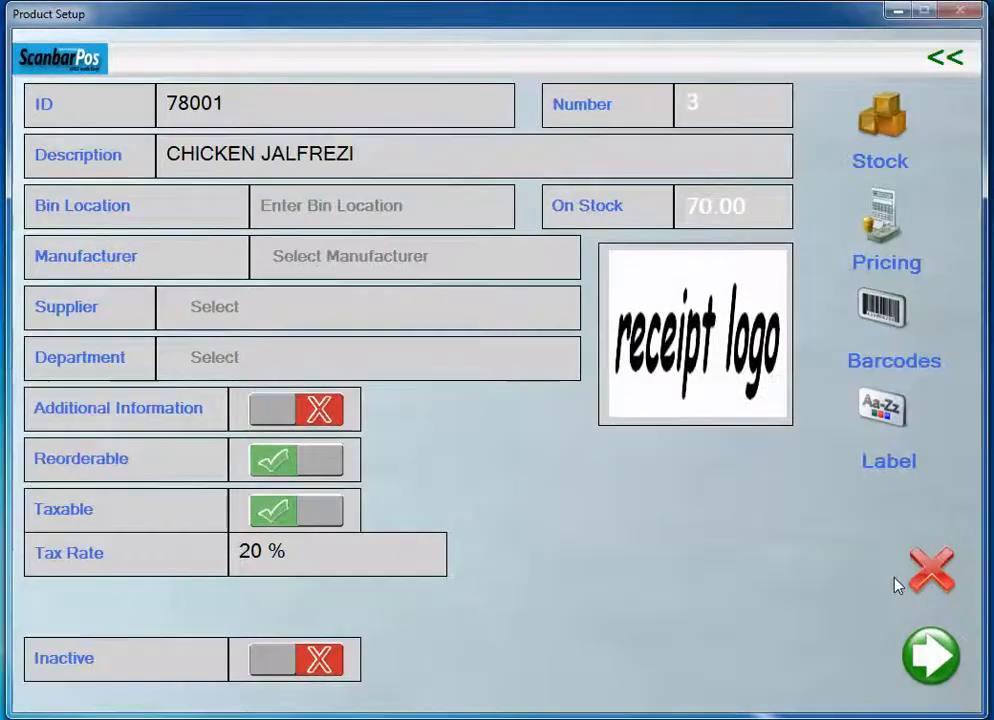
pyautogui.click(942, 60)
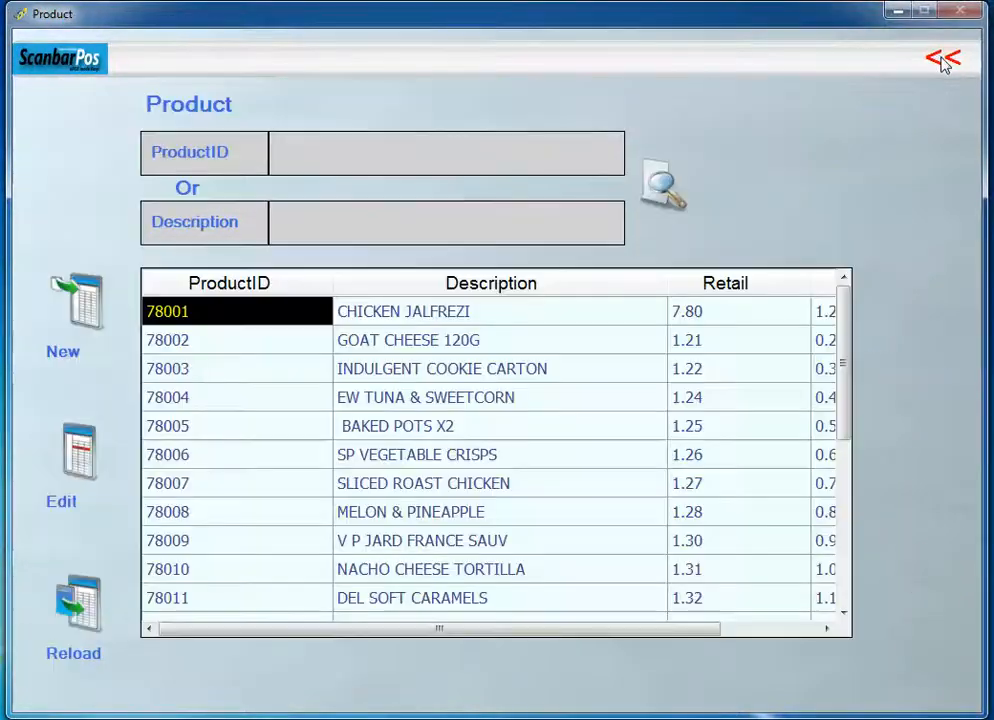
pyautogui.click(942, 60)
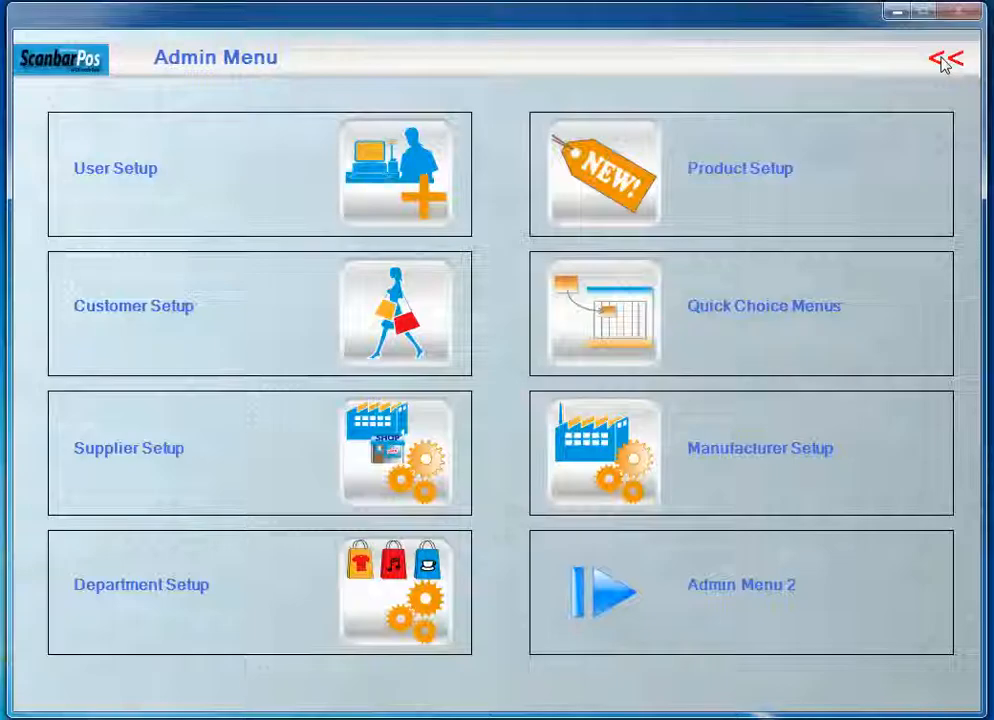
# - Enable Using Gross Retail Pricing Setup in the additional System Setup options and return to the main menu
pyautogui.click(942, 60)
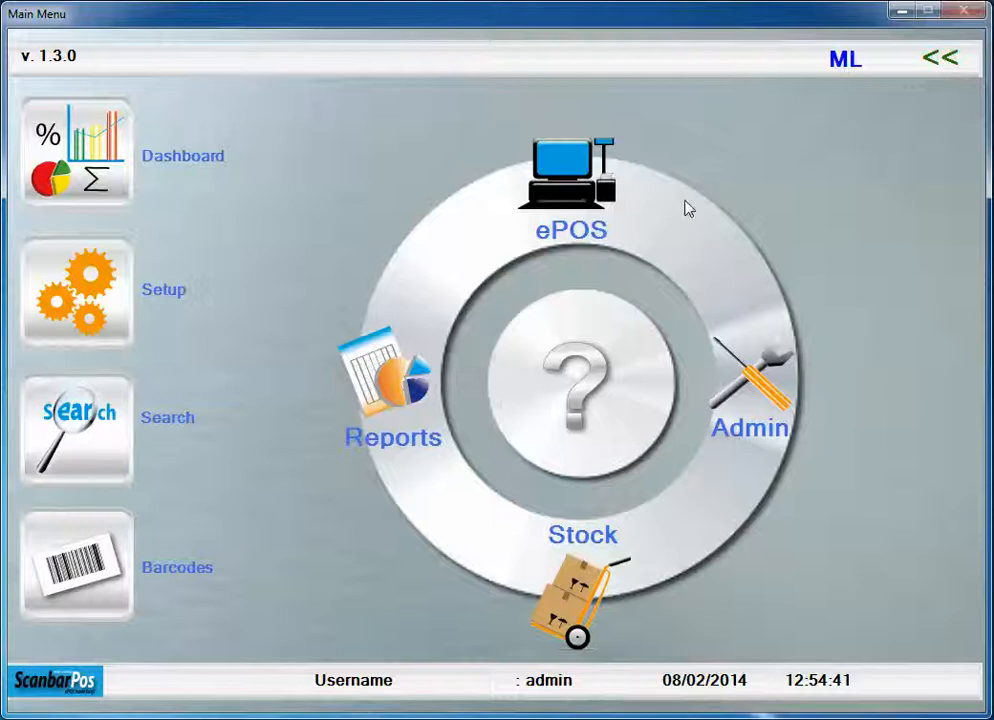
pyautogui.click(104, 290)
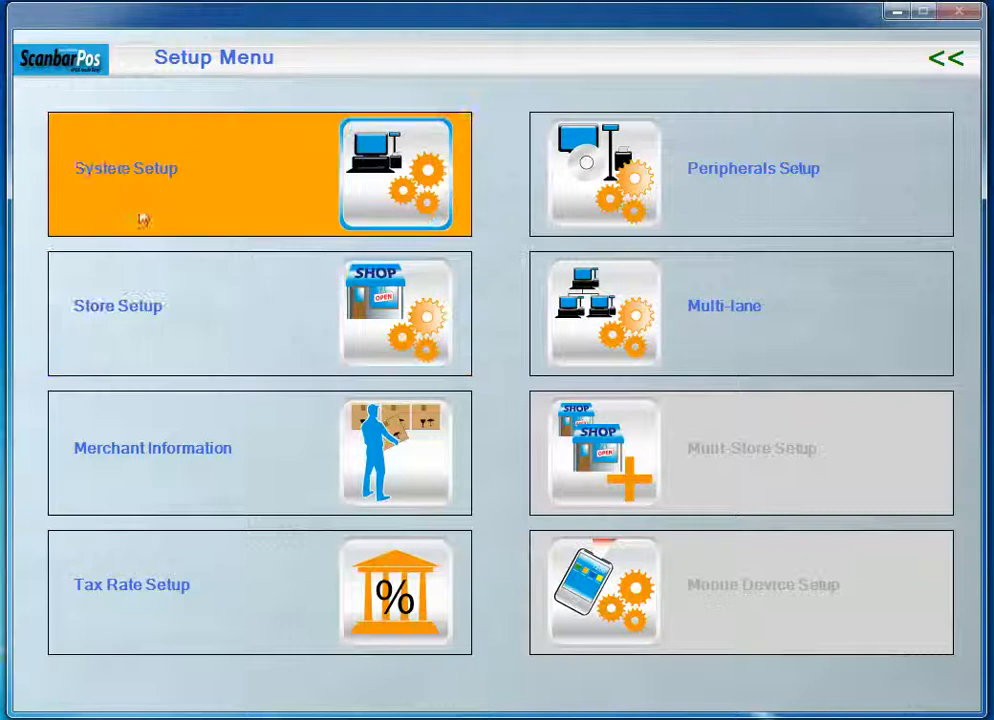
pyautogui.click(152, 194)
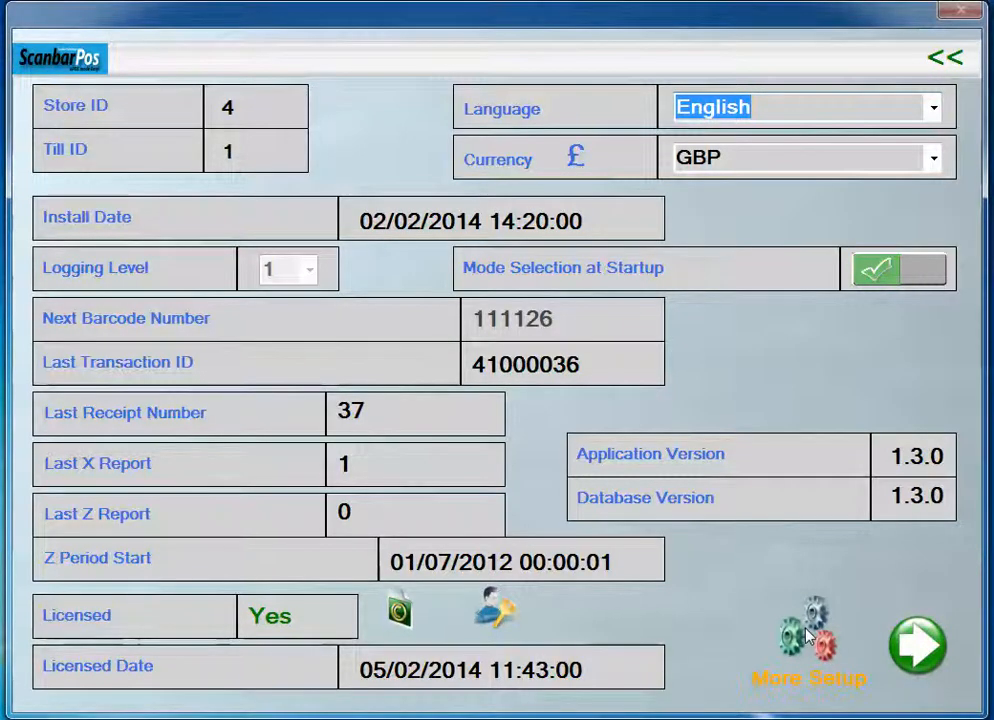
pyautogui.click(807, 637)
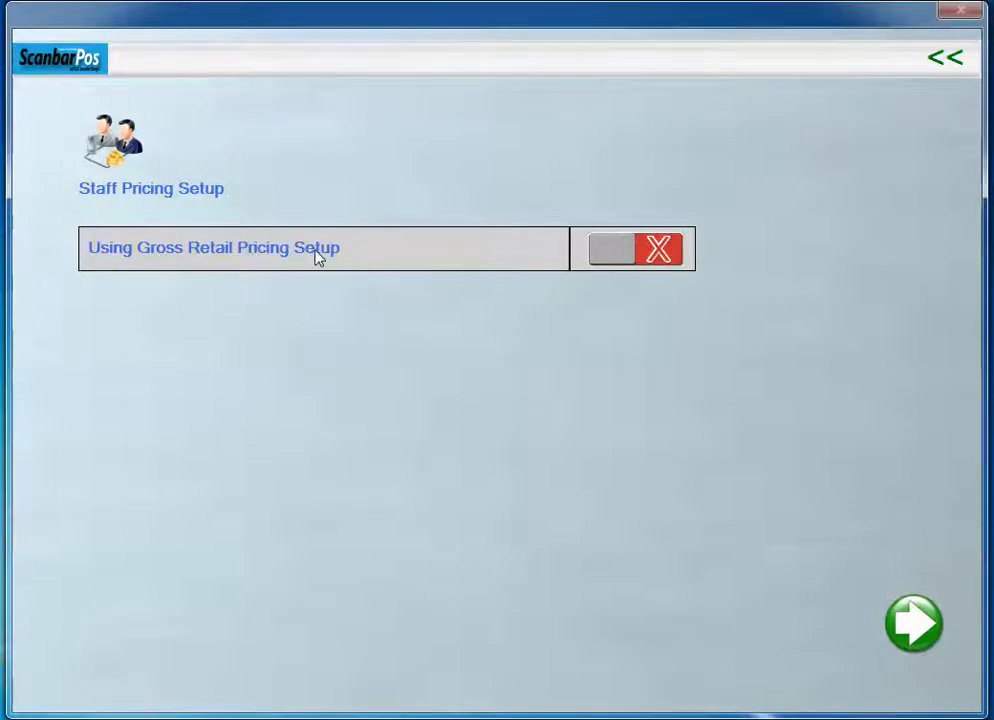
pyautogui.click(615, 258)
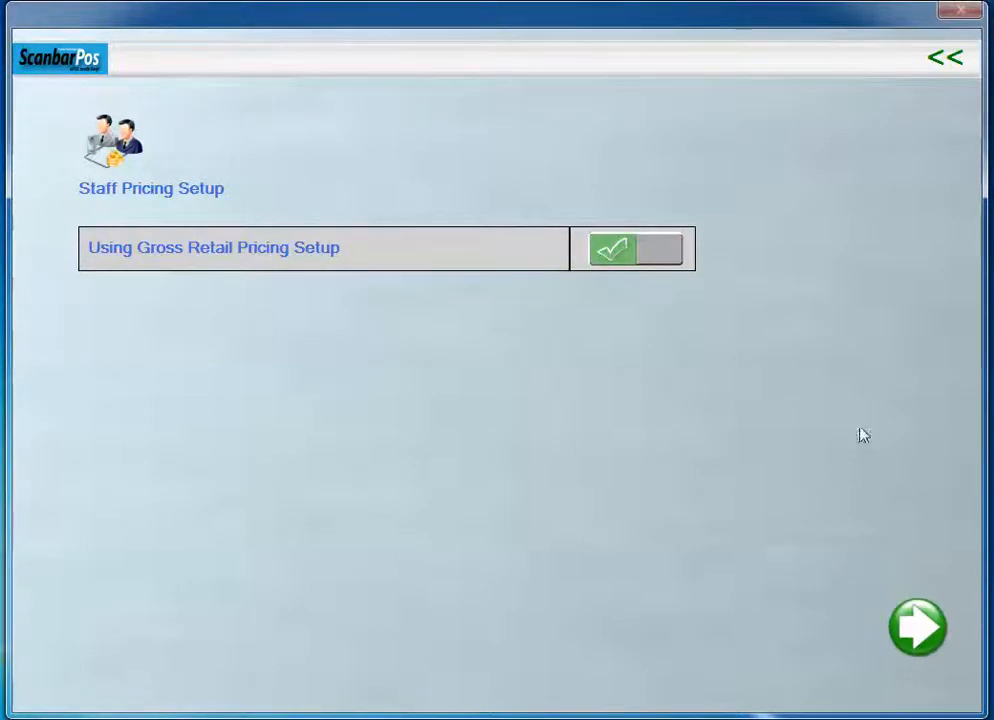
pyautogui.click(934, 64)
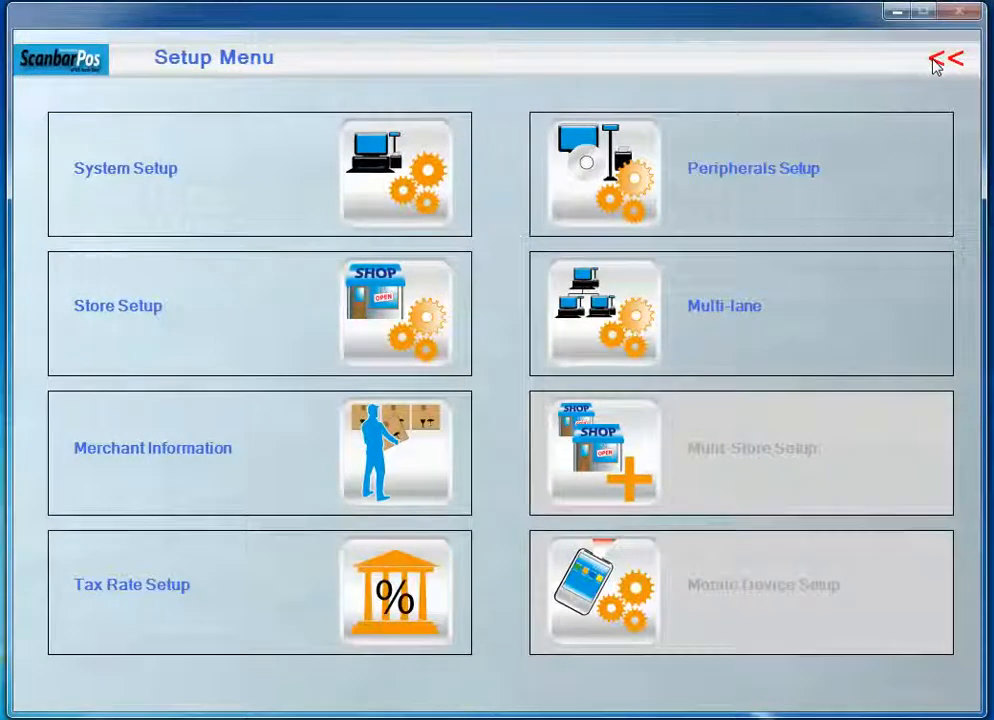
pyautogui.click(934, 64)
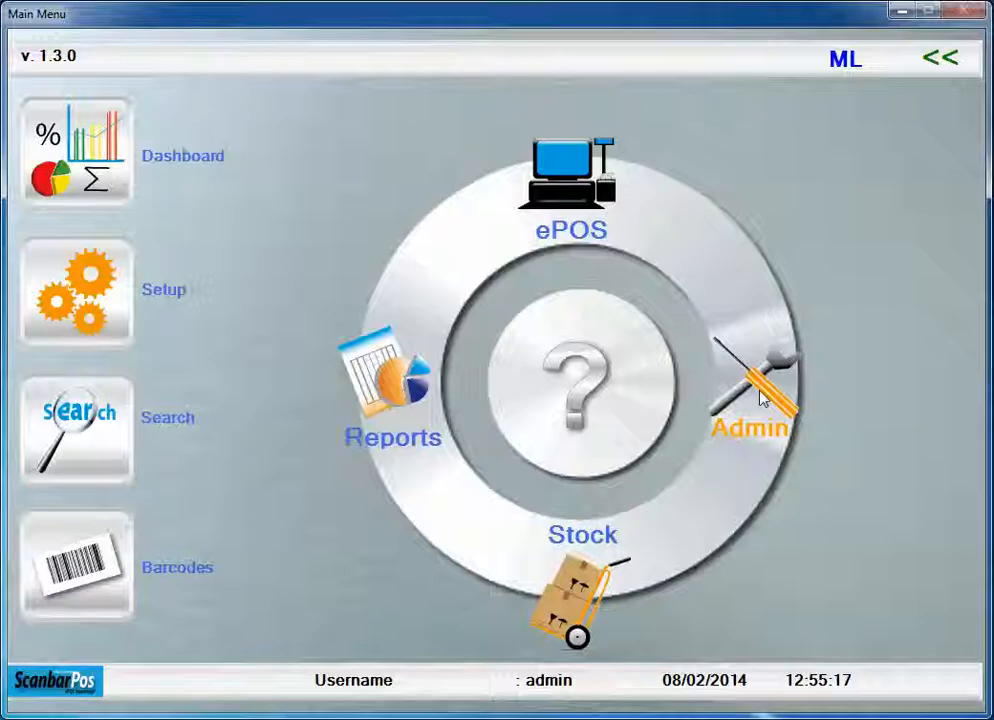
# - Reopen the pricing of product 78001 CHICKEN JALFREZI and set its purchase price to £1.28
pyautogui.click(761, 398)
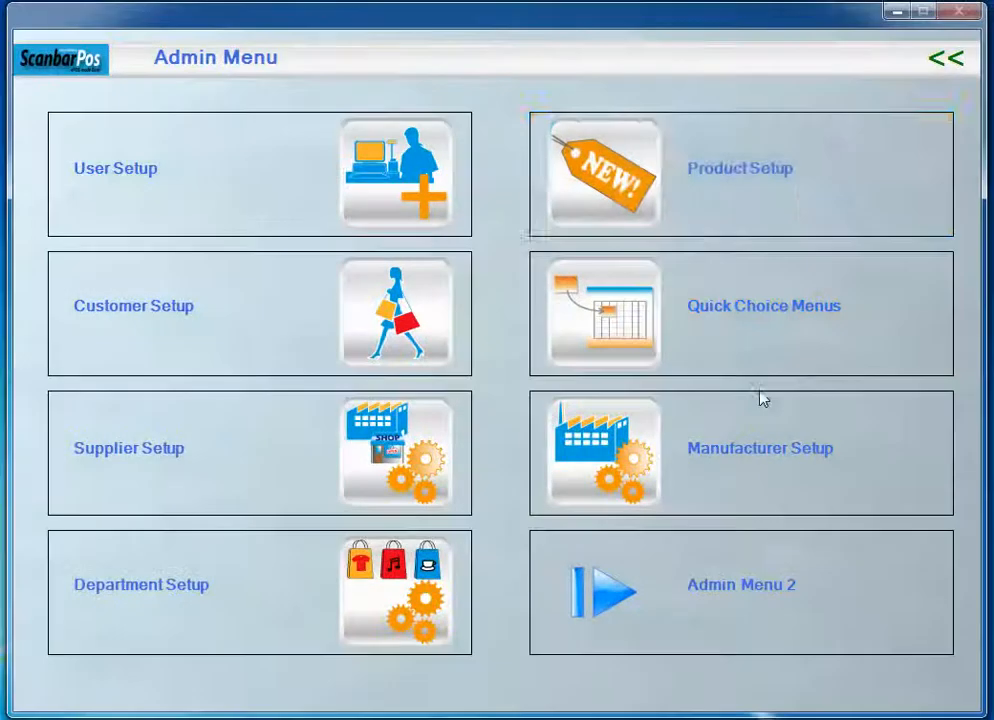
pyautogui.click(632, 168)
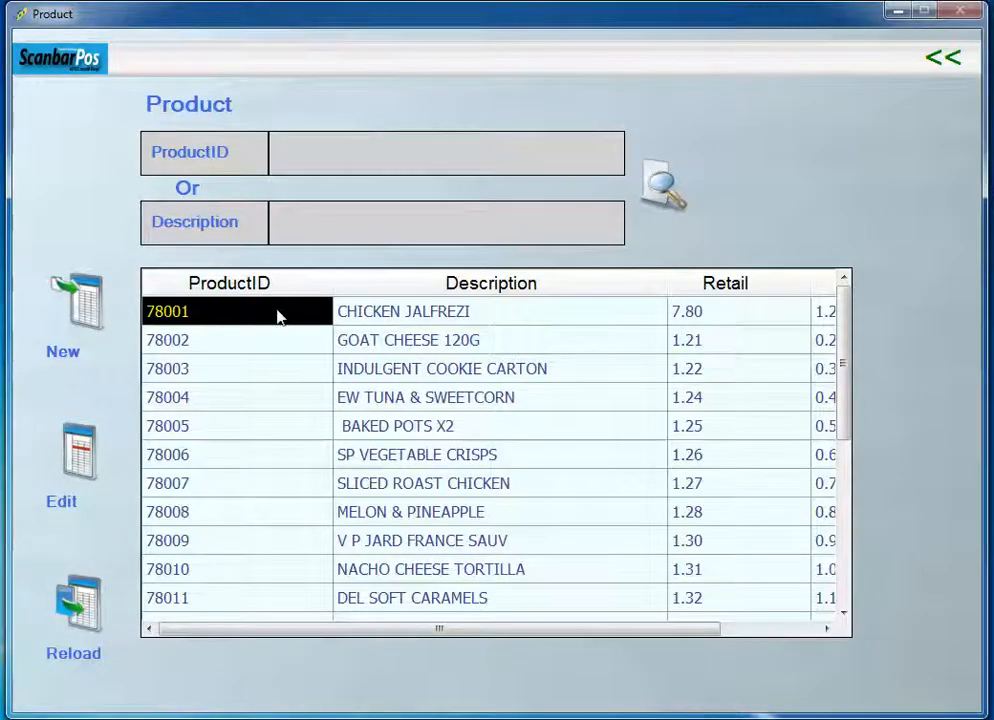
pyautogui.click(80, 458)
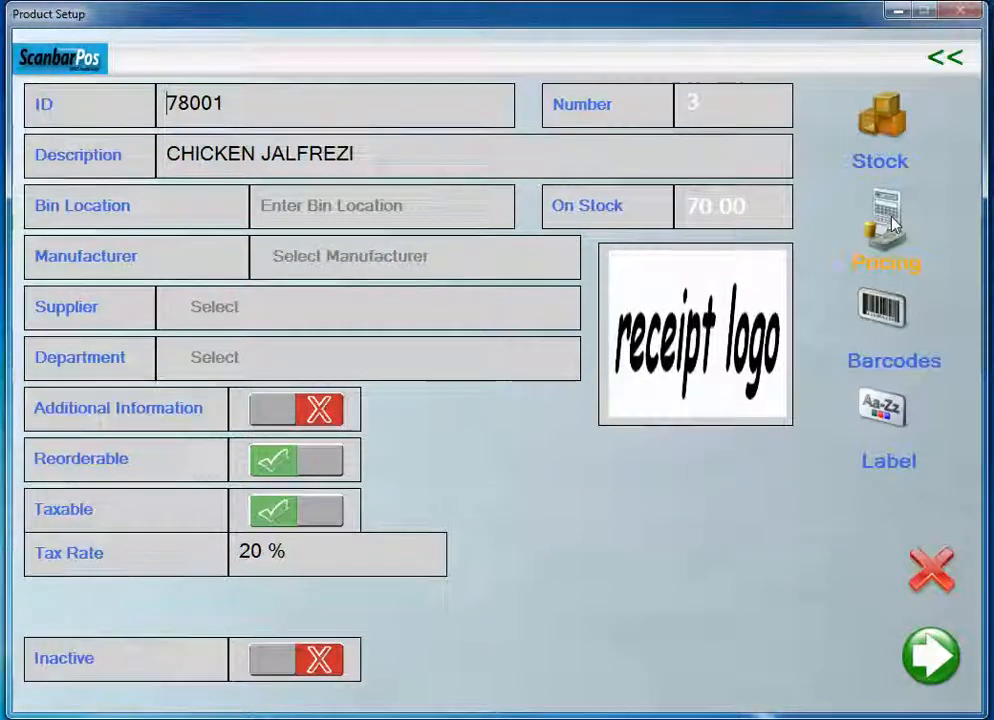
pyautogui.click(890, 226)
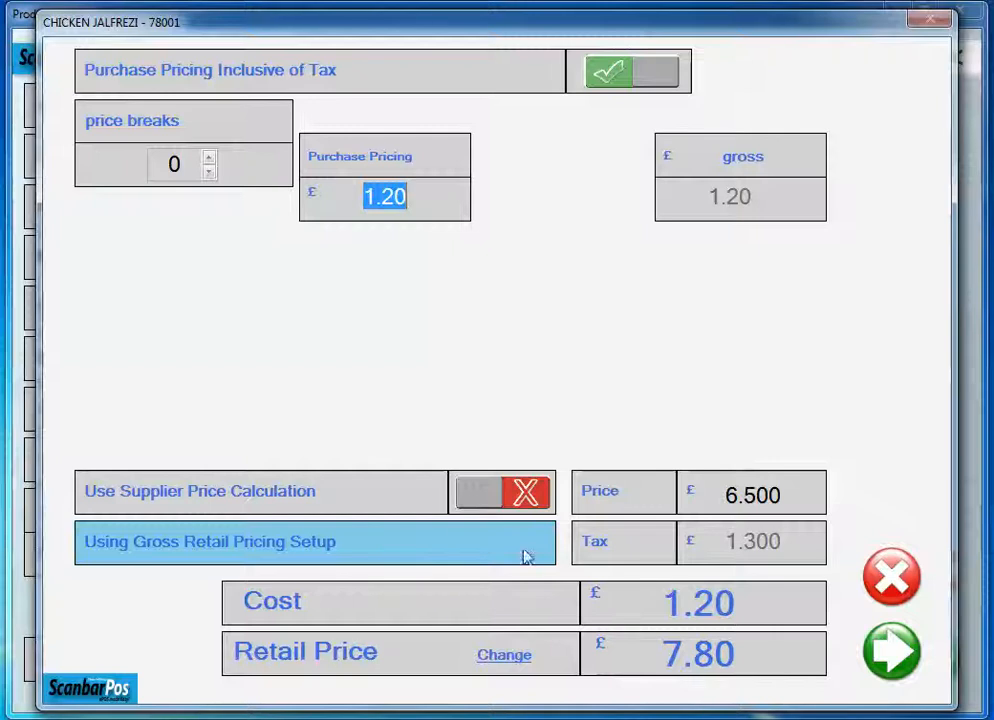
pyautogui.moveTo(770, 494); pyautogui.dragTo(712, 497)
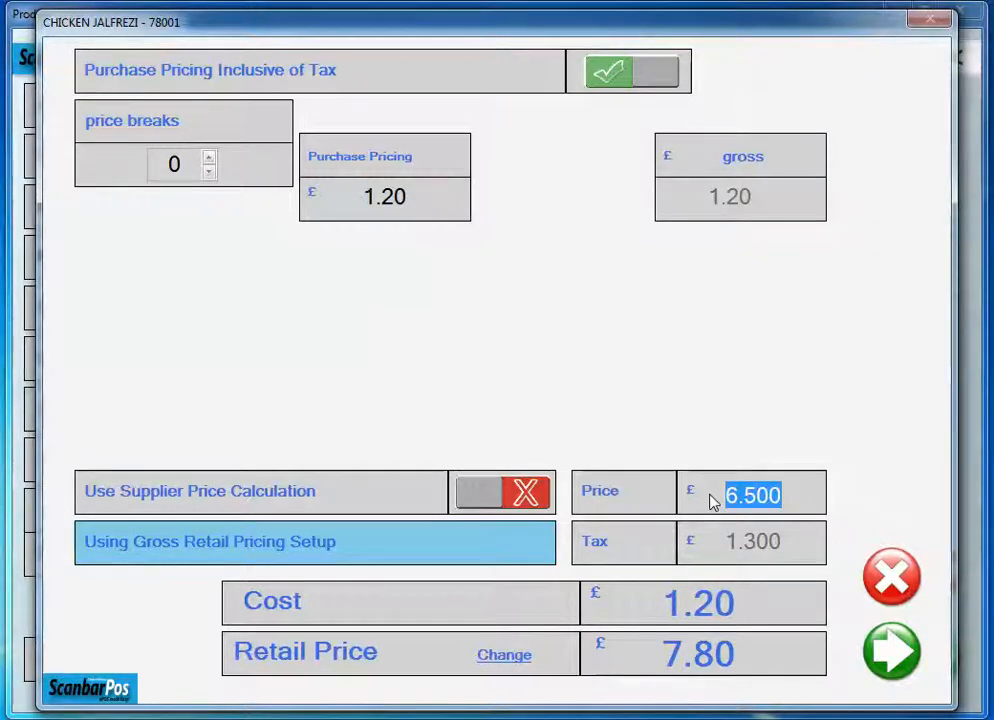
pyautogui.click(787, 494)
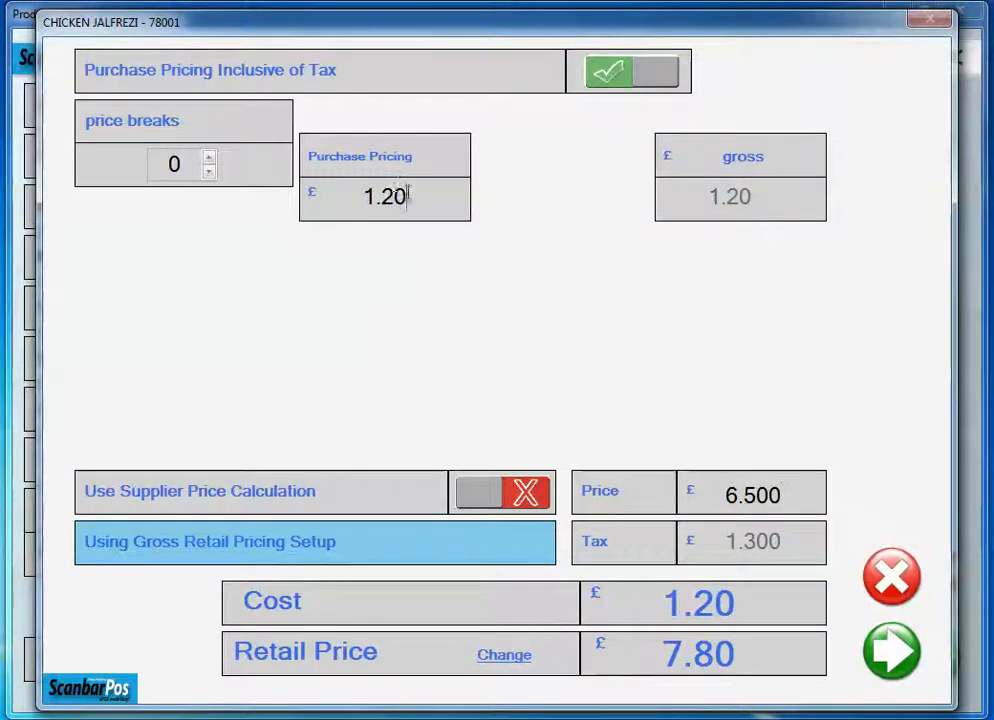
pyautogui.write('8')
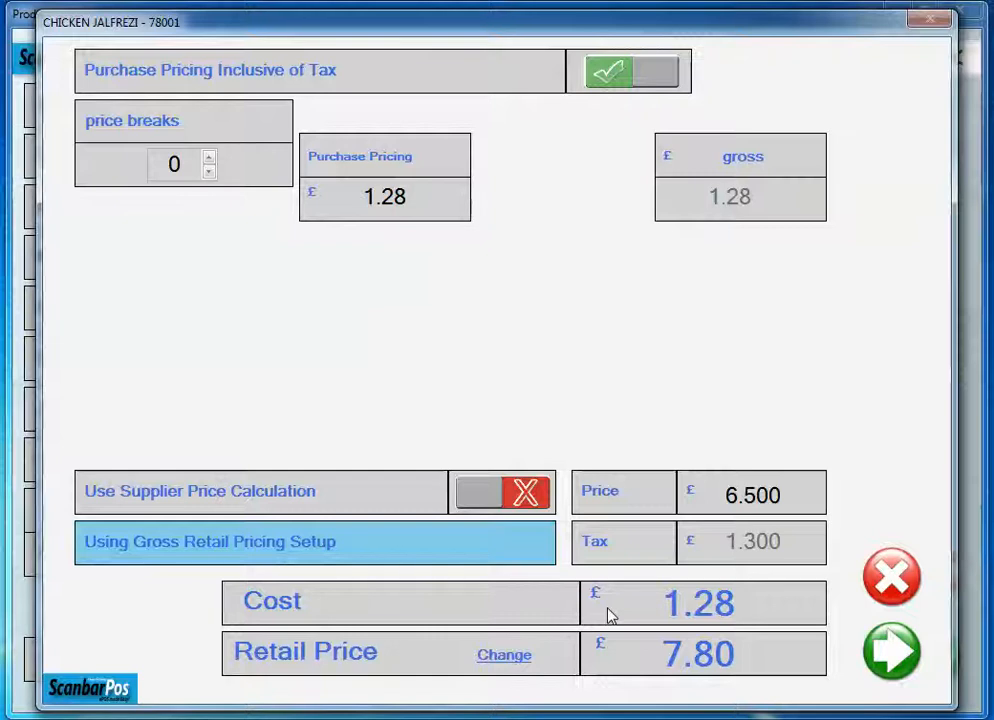
# - Change the product's tax-inclusive retail price to £3.99 and save the pricing
pyautogui.click(504, 656)
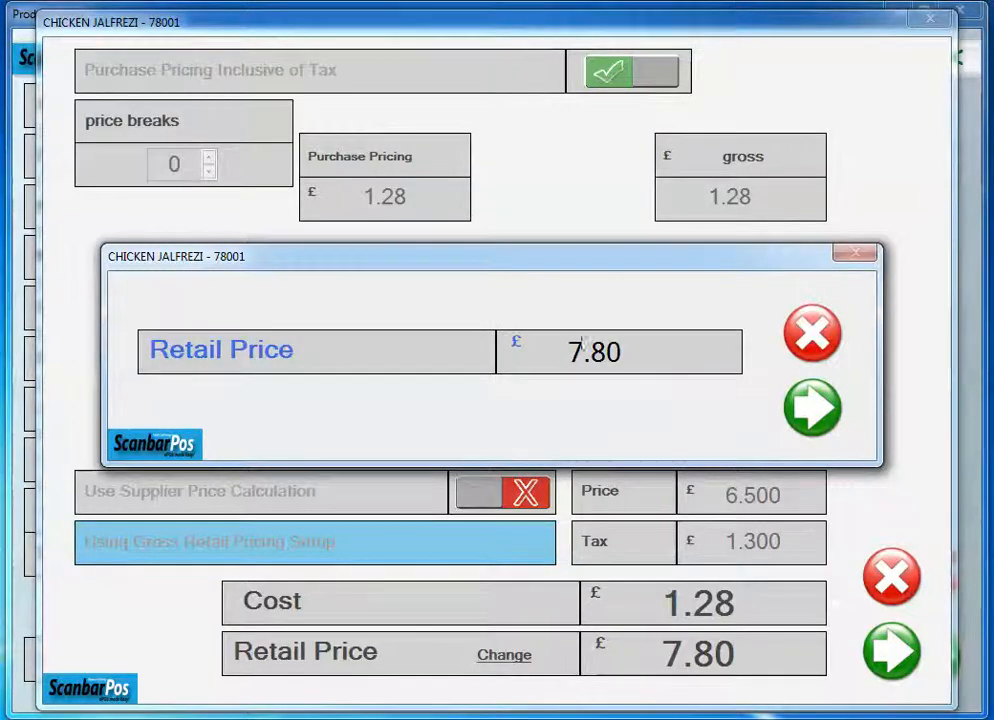
pyautogui.moveTo(632, 350); pyautogui.dragTo(562, 350)
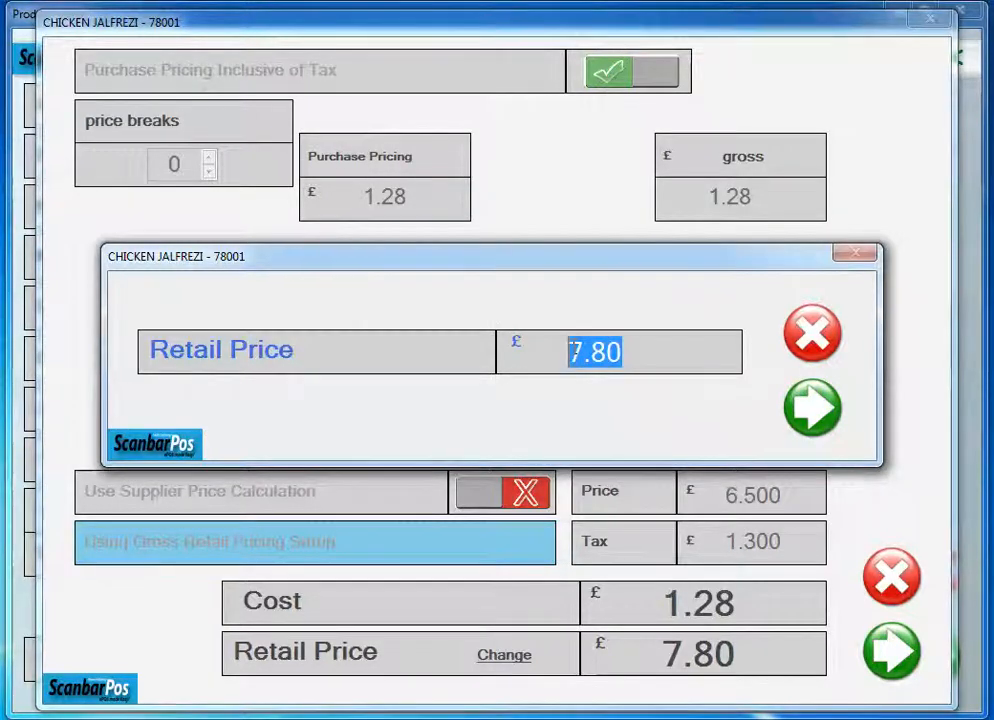
pyautogui.write('3.99')
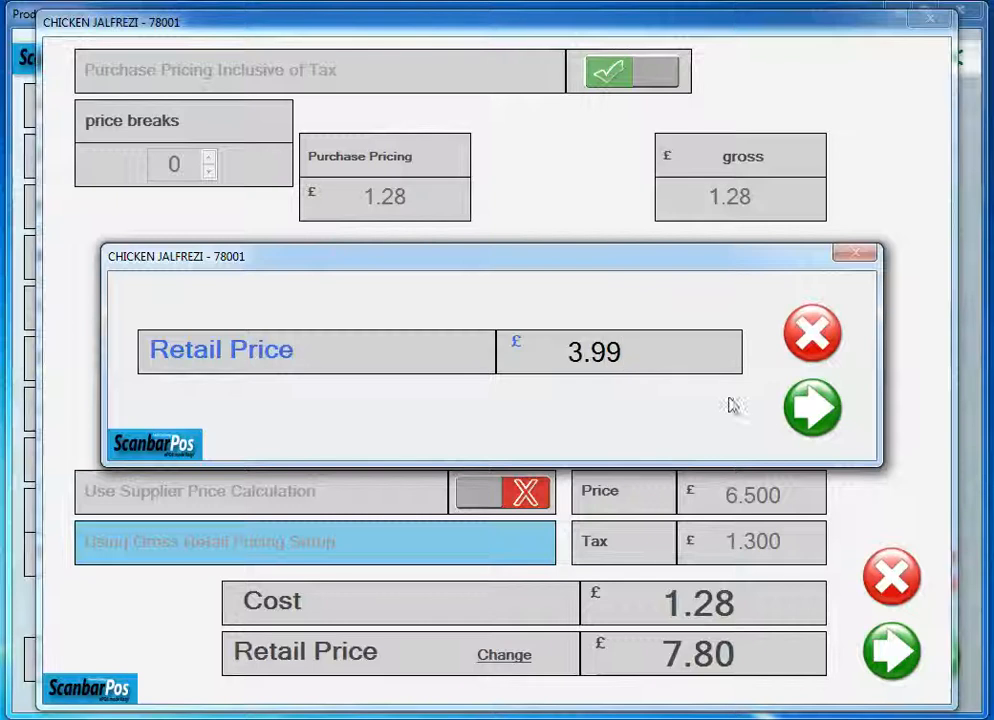
pyautogui.click(810, 412)
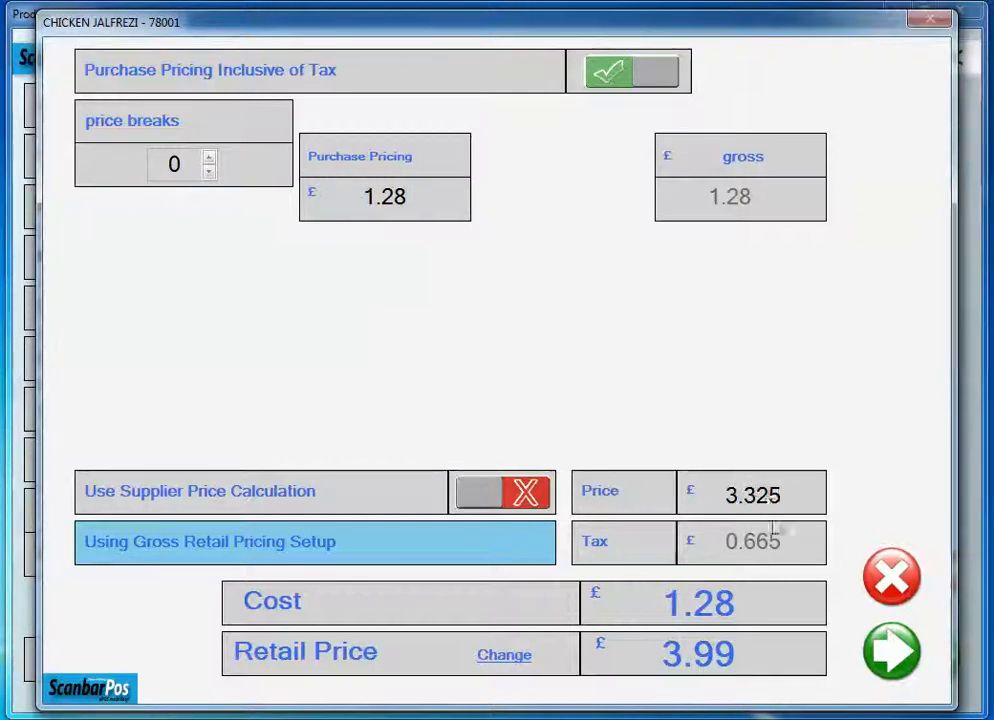
pyautogui.click(888, 650)
# - Check the stored cost and retail price of CHICKEN JALFREZI, close the pricing without changes and return to the product list
pyautogui.click(870, 228)
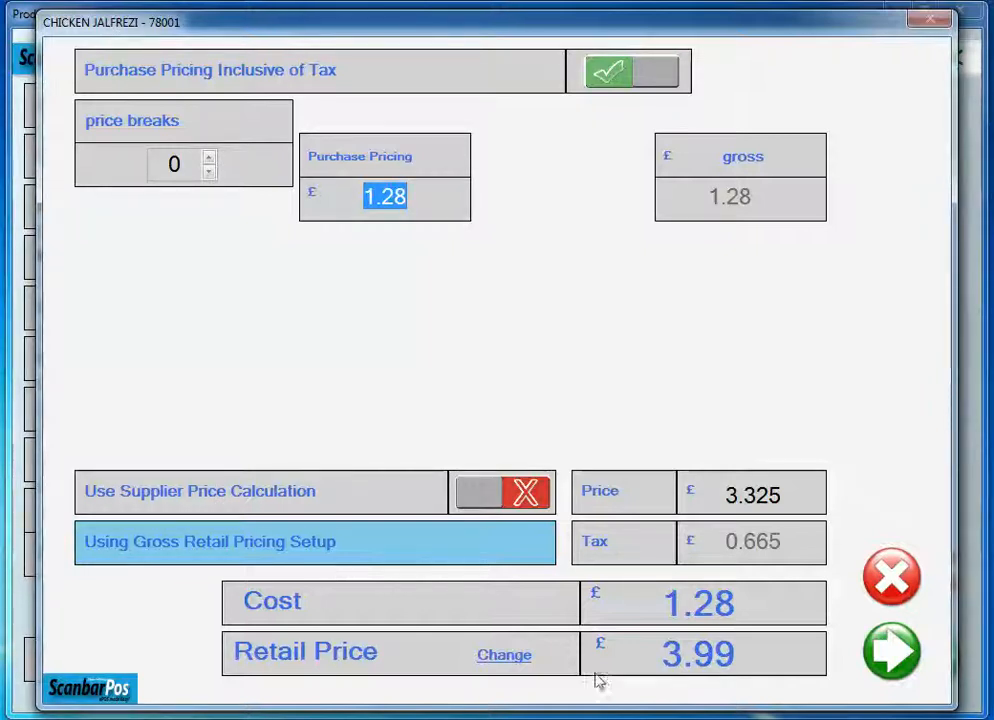
pyautogui.click(877, 587)
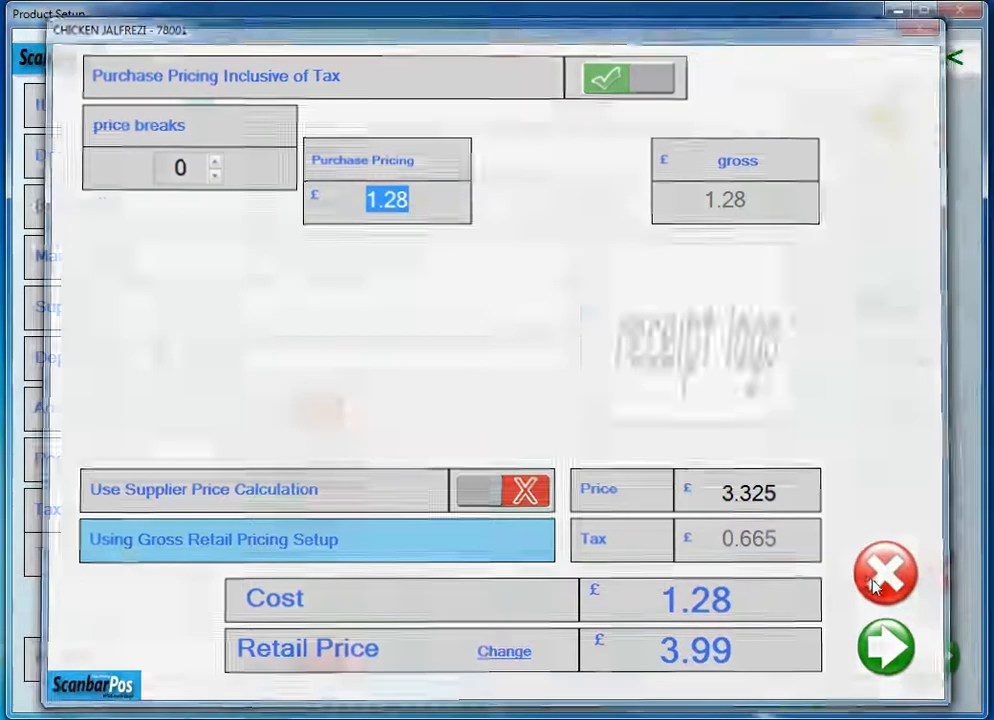
pyautogui.click(947, 64)
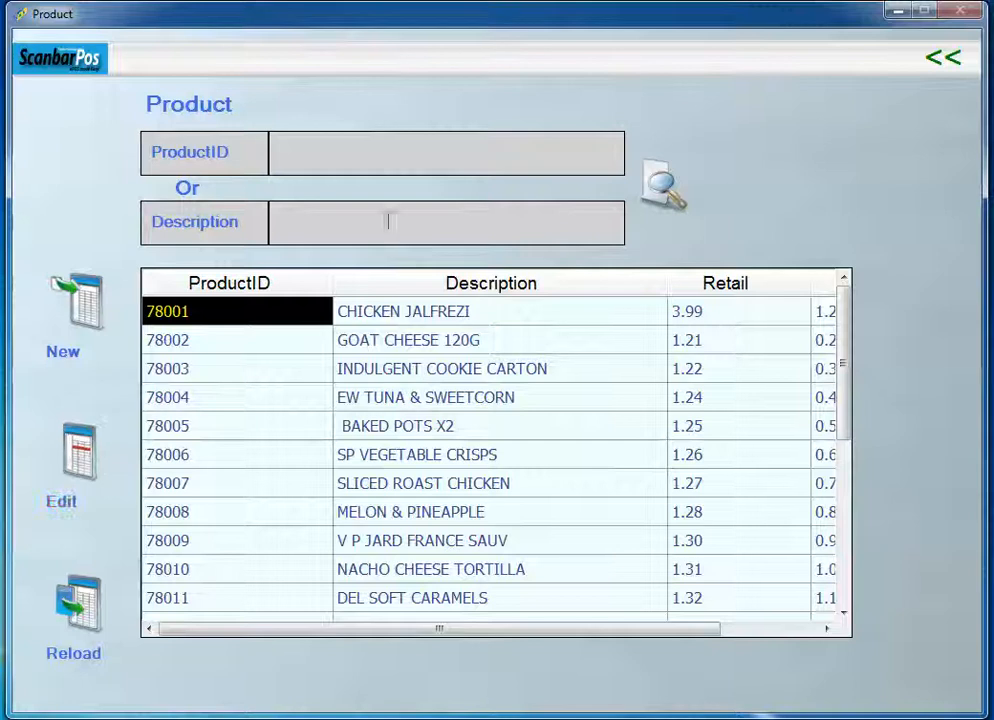
# - Disable Using Gross Retail Pricing Setup in the additional System Setup options and return to the main menu
pyautogui.click(935, 64)
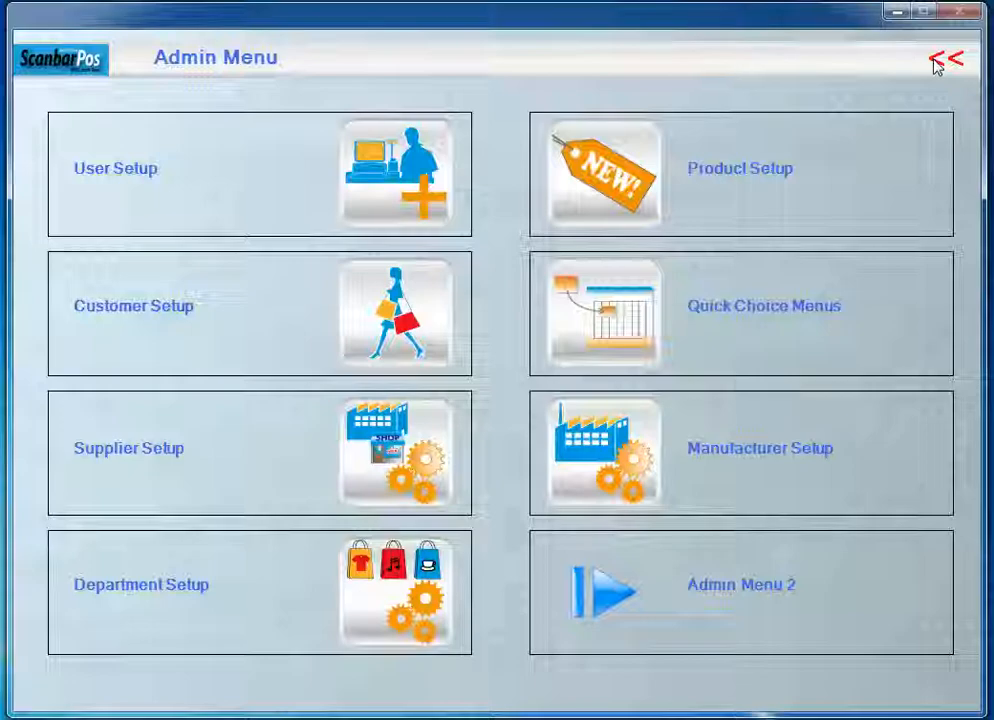
pyautogui.click(935, 64)
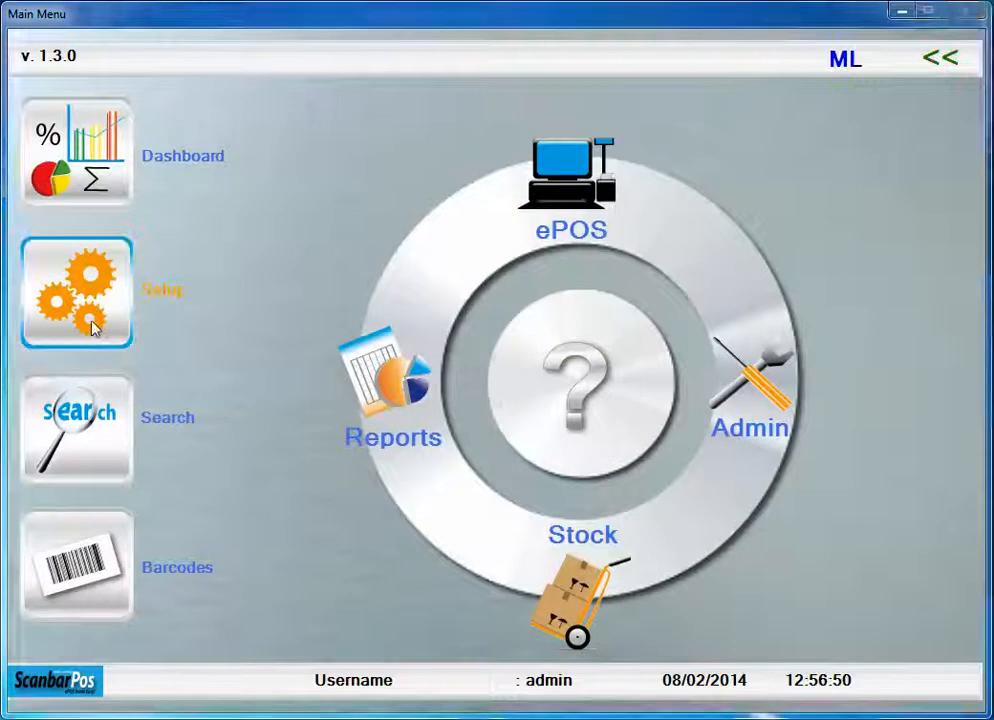
pyautogui.click(77, 293)
pyautogui.click(232, 190)
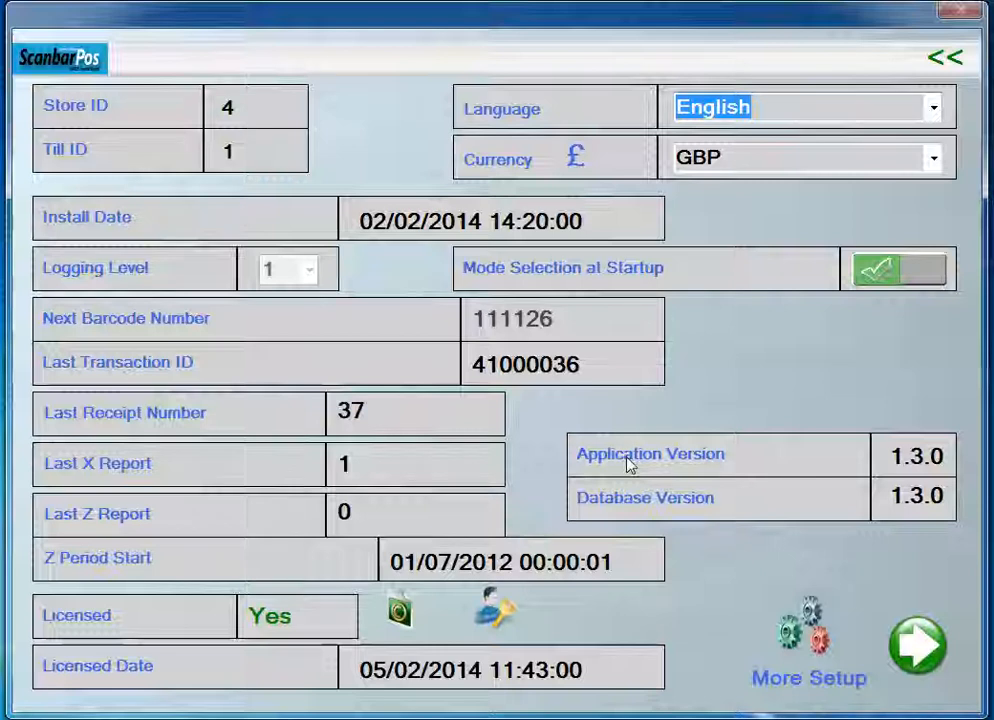
pyautogui.click(788, 626)
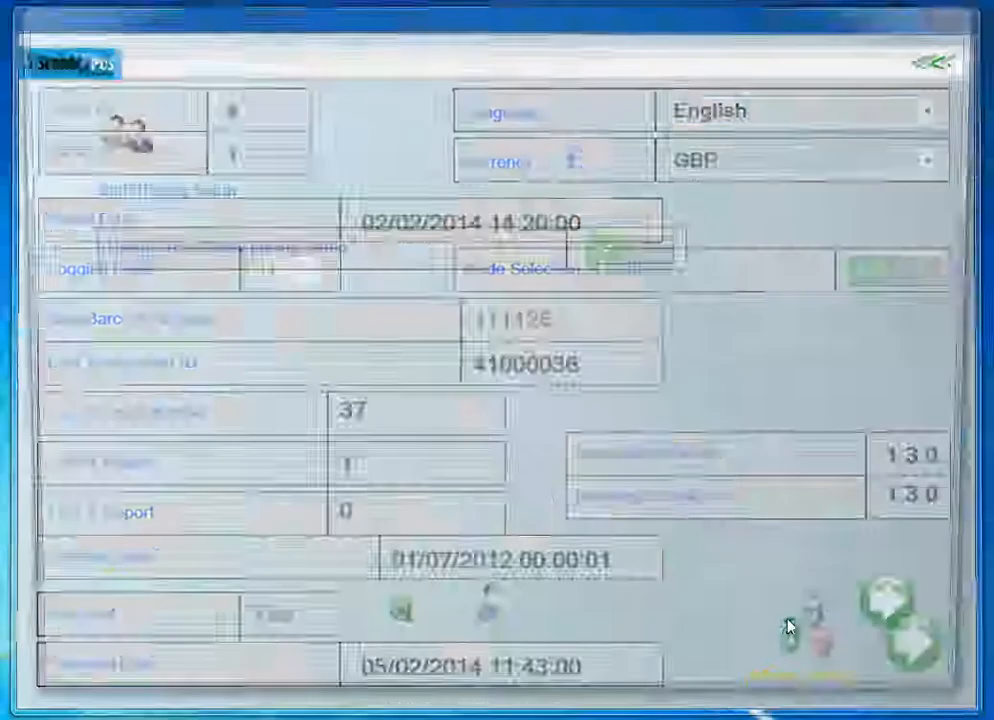
pyautogui.click(626, 265)
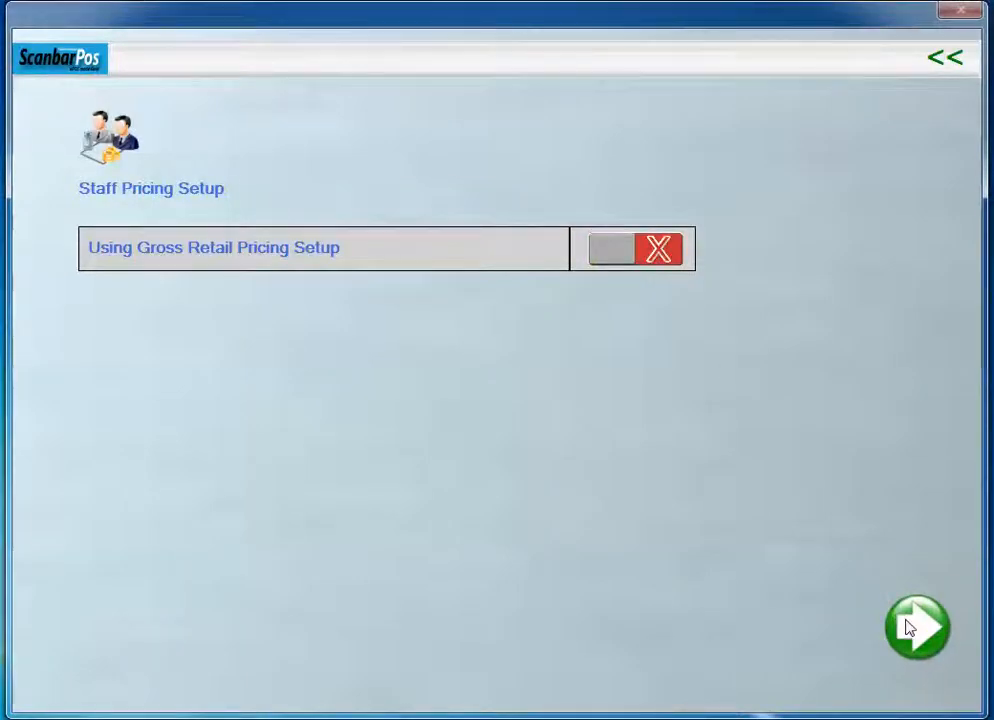
pyautogui.click(944, 60)
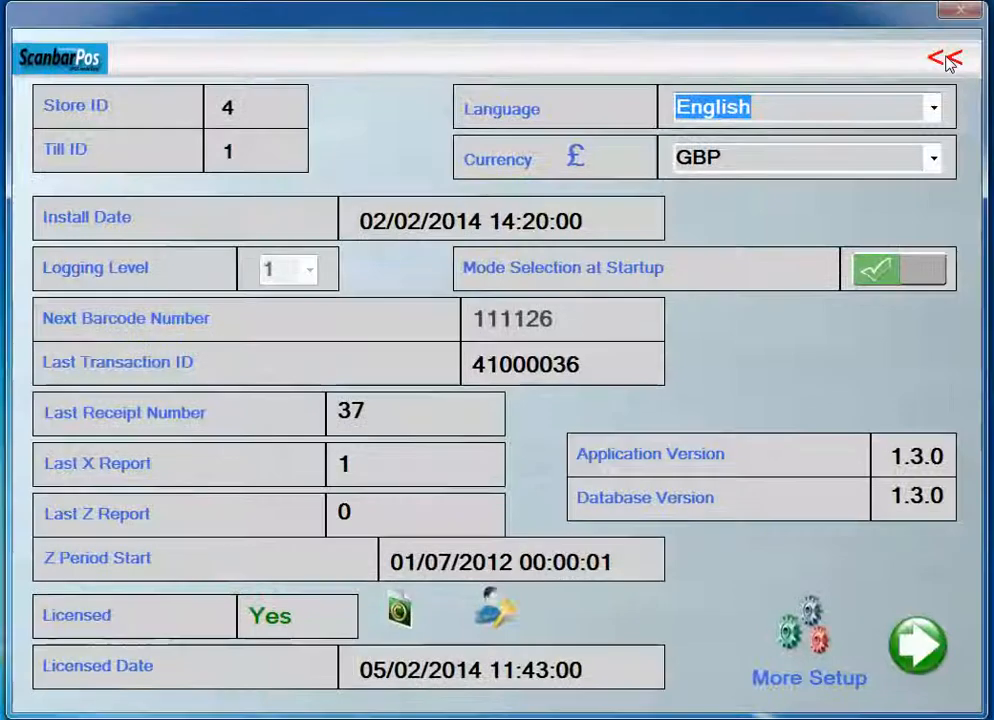
pyautogui.click(946, 61)
pyautogui.click(945, 61)
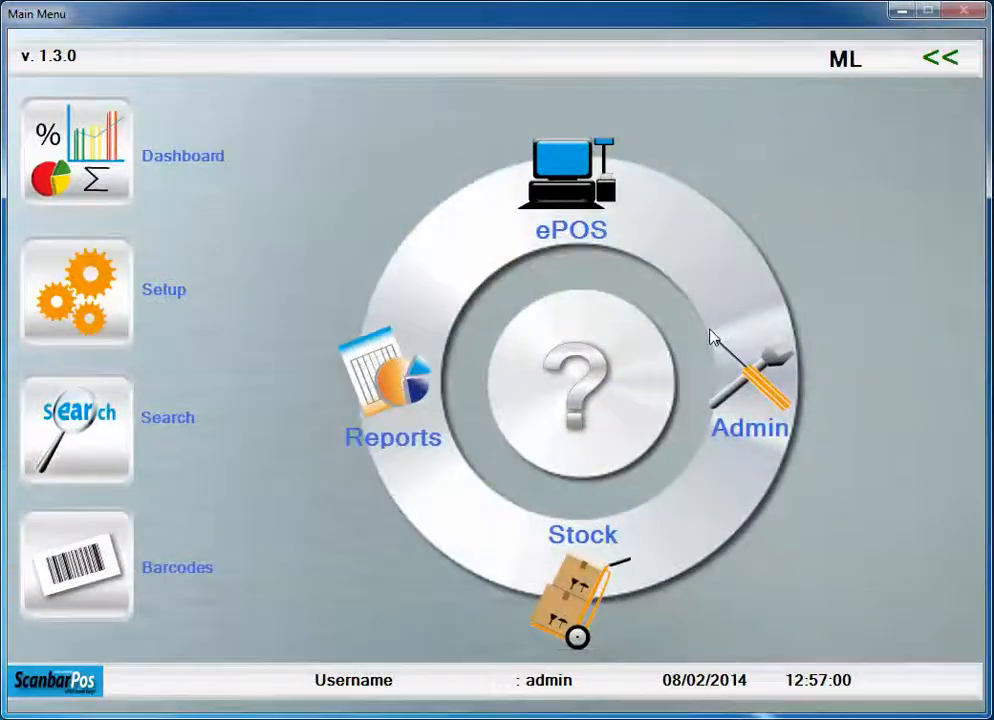
# - Reopen the pricing of product 78001 CHICKEN JALFREZI, set its net price to £3.37 and save the pricing
pyautogui.click(752, 382)
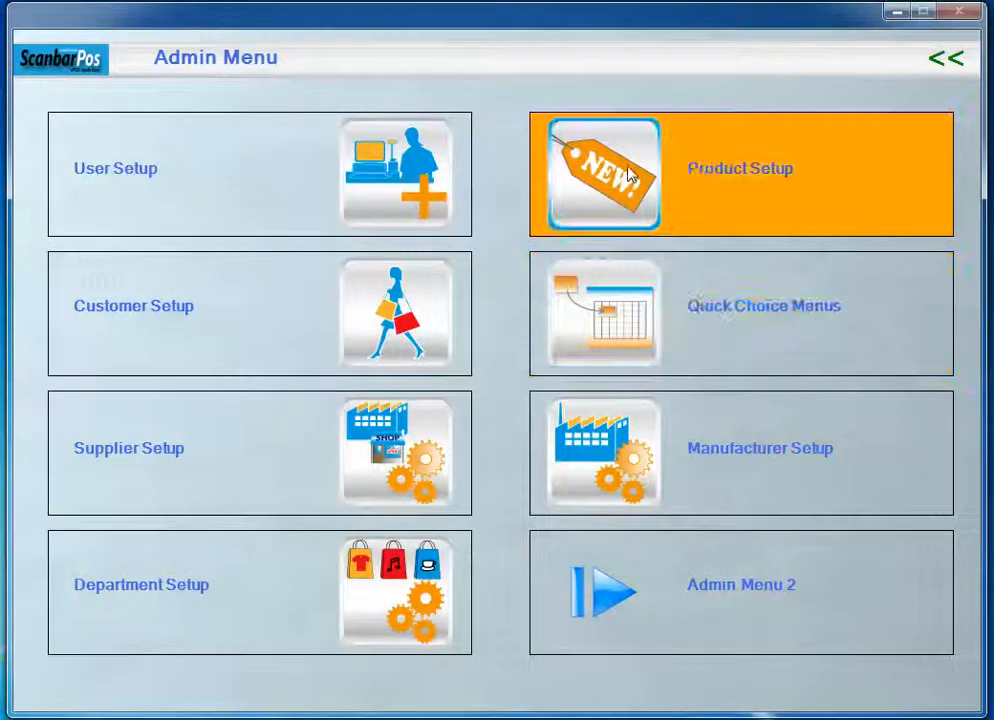
pyautogui.click(630, 175)
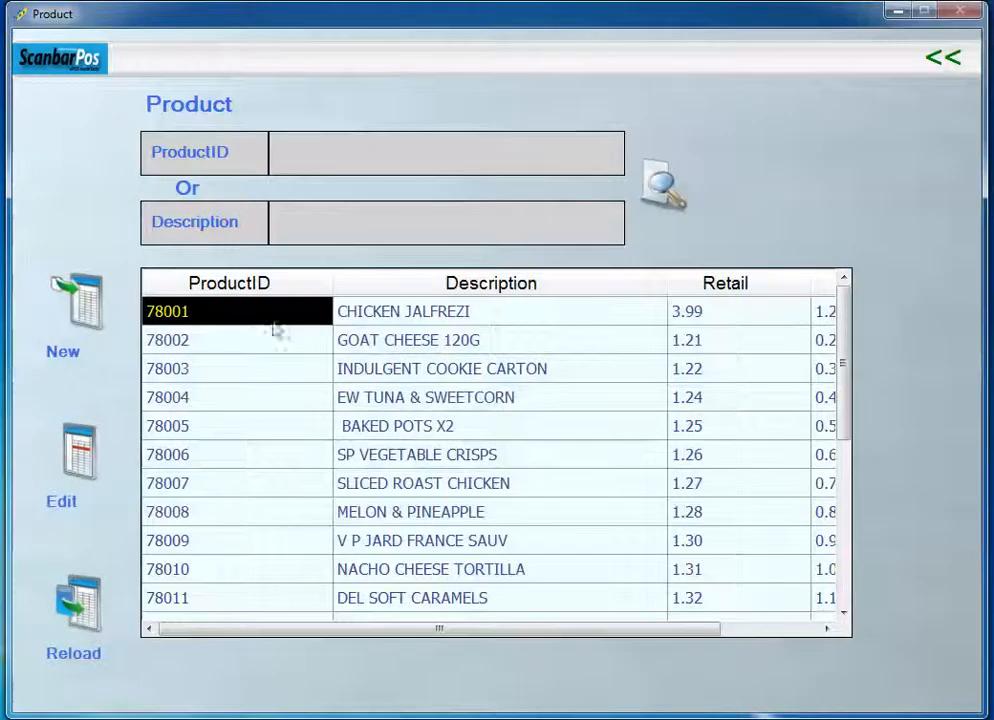
pyautogui.click(72, 470)
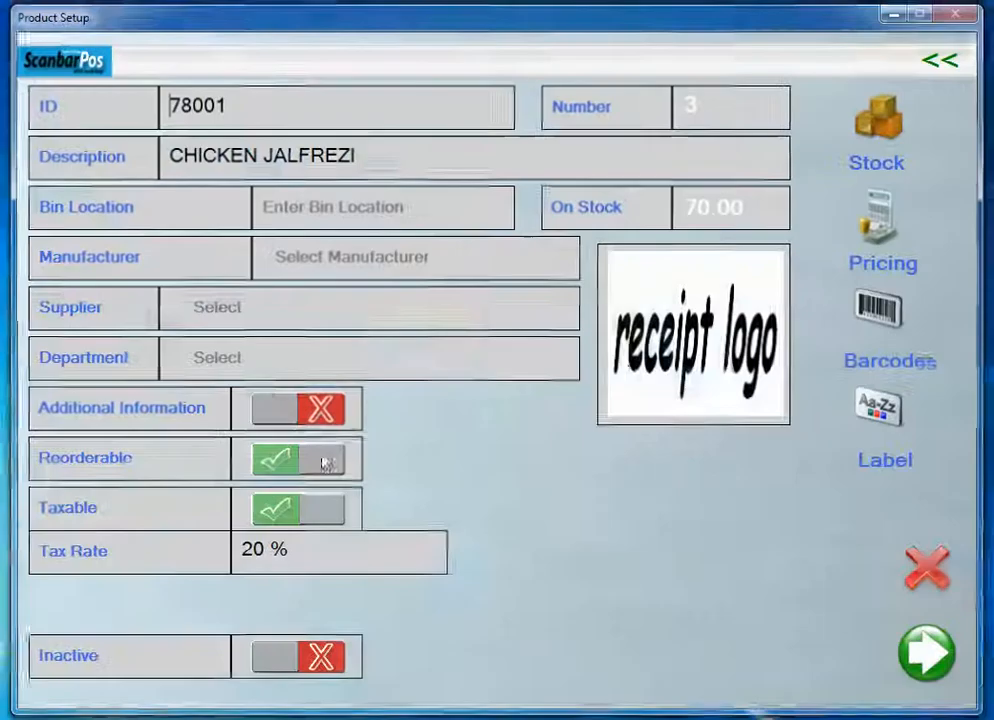
pyautogui.click(874, 236)
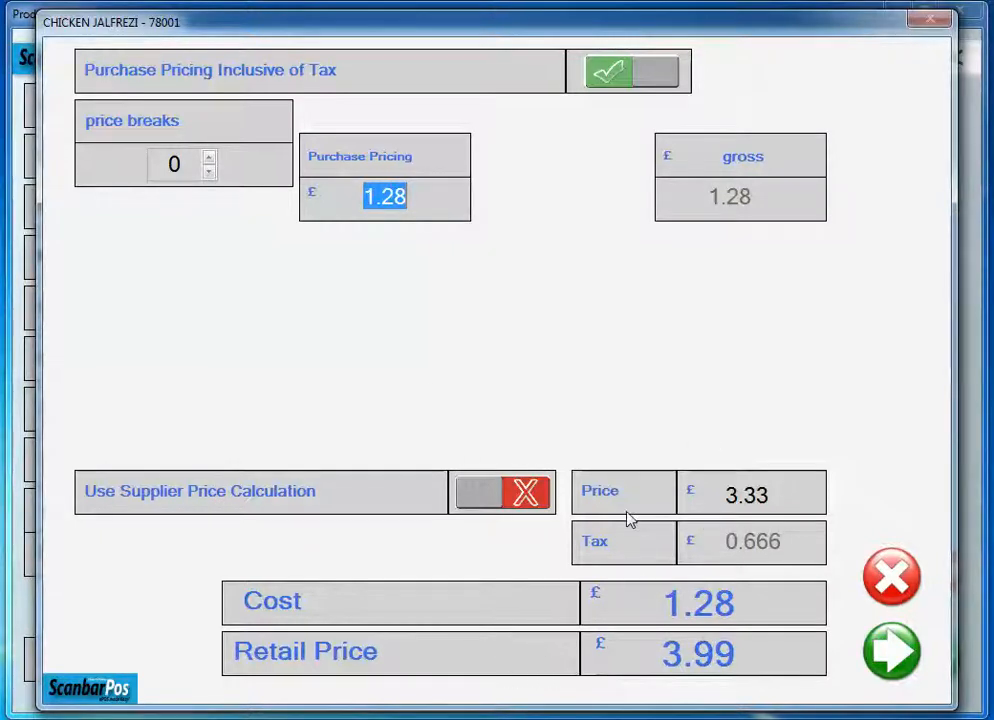
pyautogui.click(769, 494)
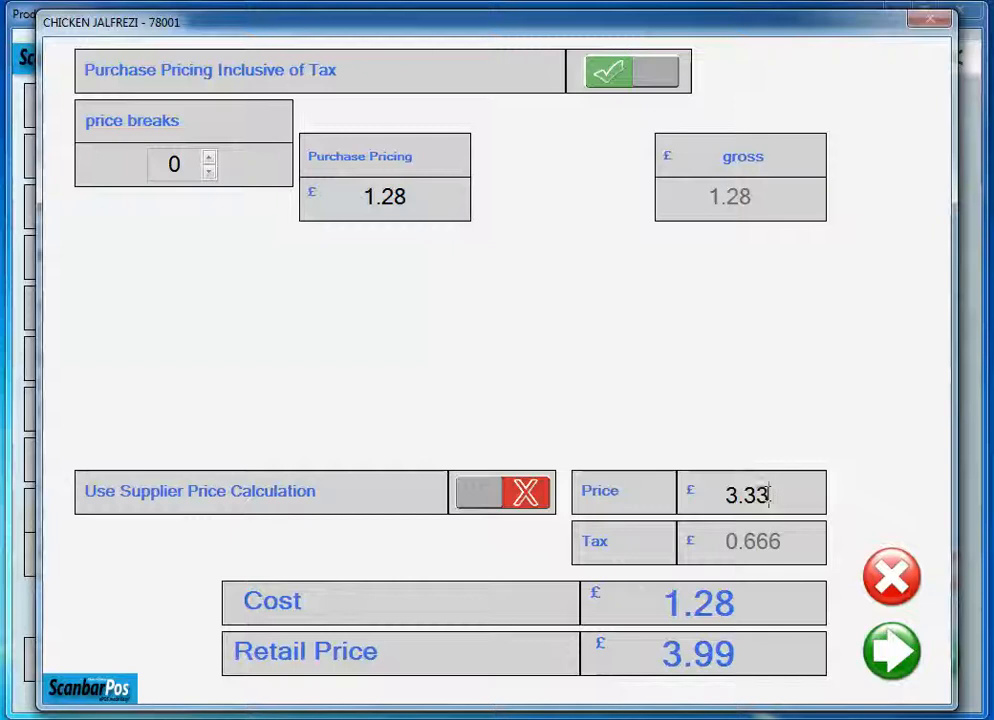
pyautogui.press('BackSpace')
pyautogui.write('7')
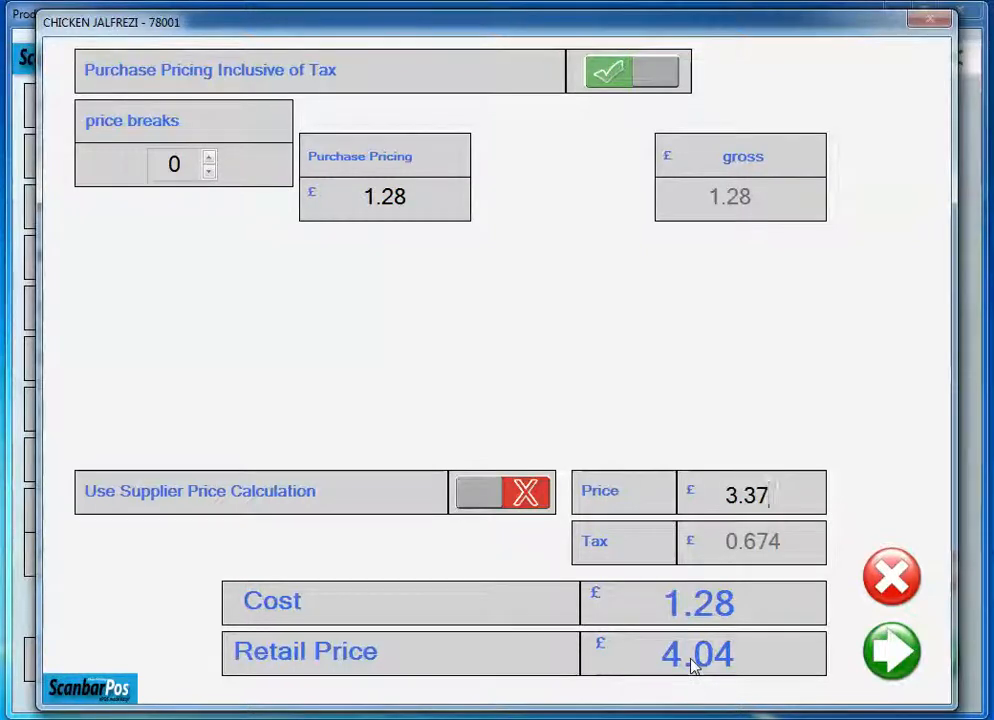
pyautogui.click(867, 679)
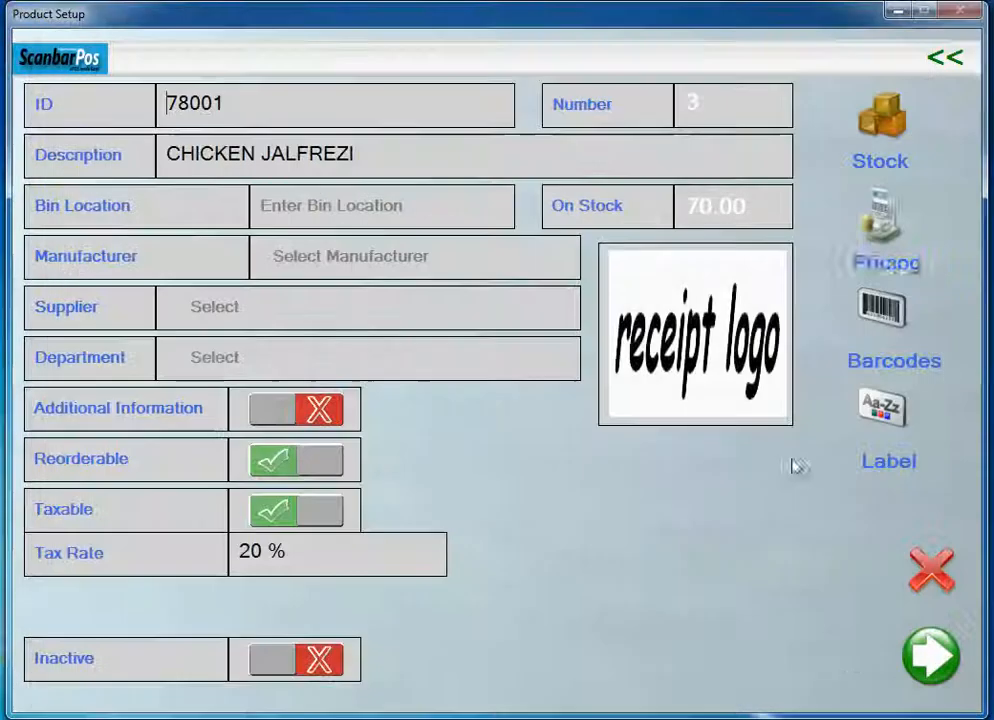
# - Leave the product setup and the product list and return to the main menu
pyautogui.click(953, 72)
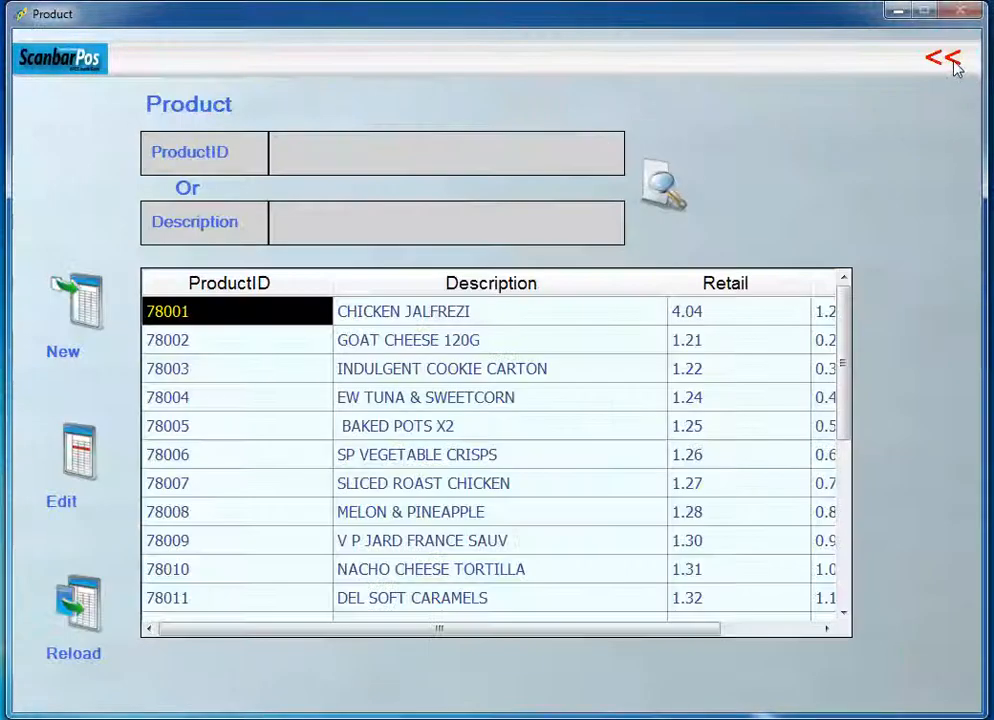
pyautogui.click(955, 66)
pyautogui.click(955, 66)
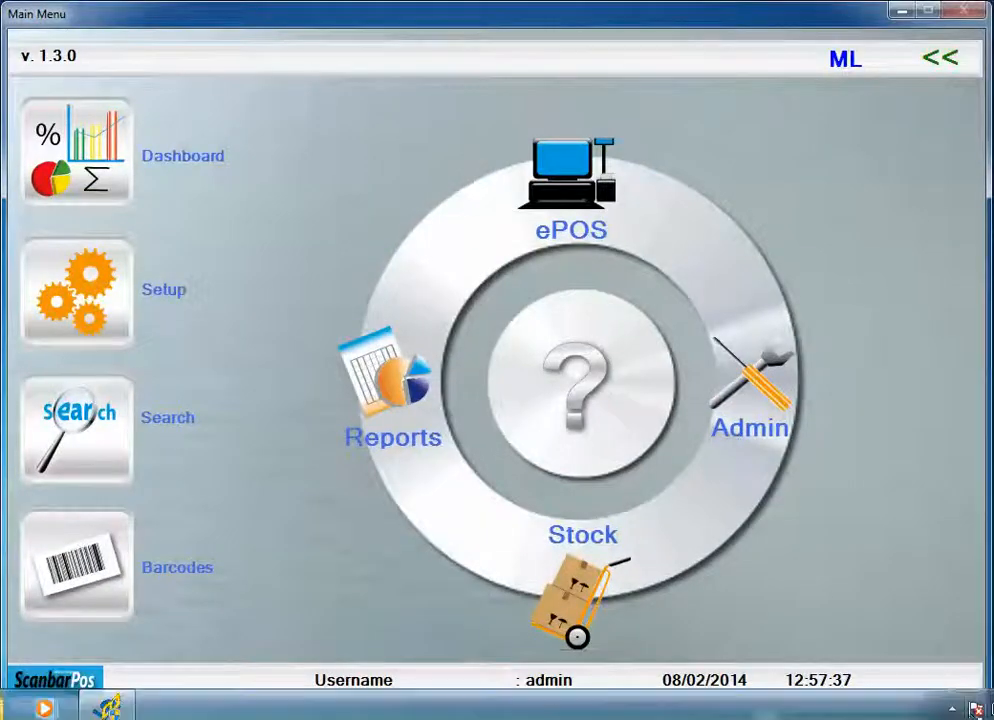
pyautogui.click(952, 709)
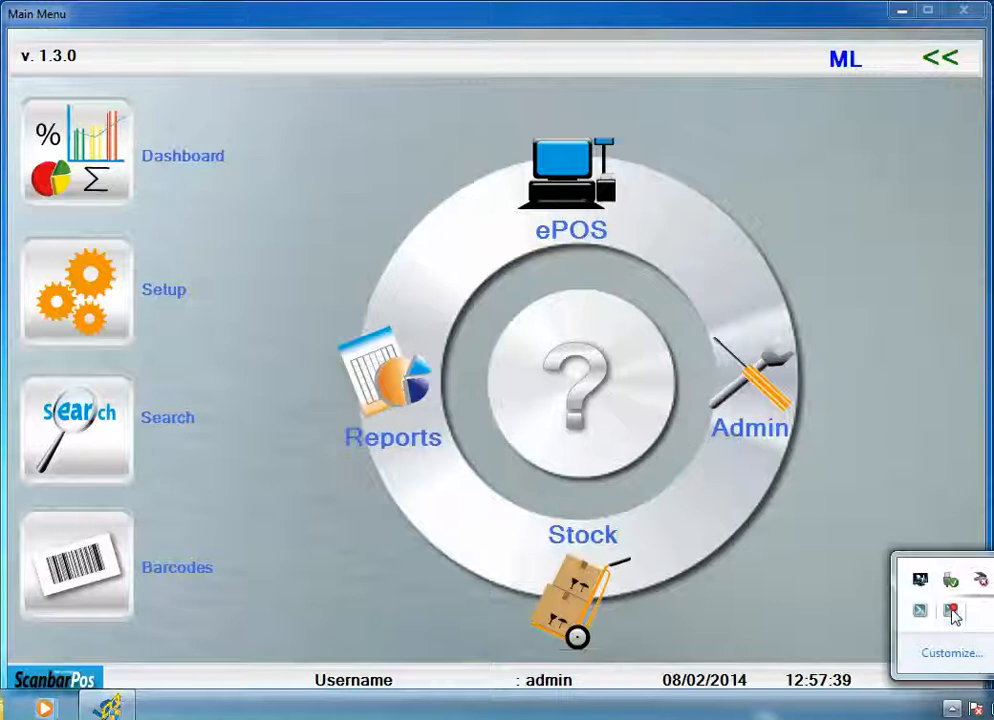